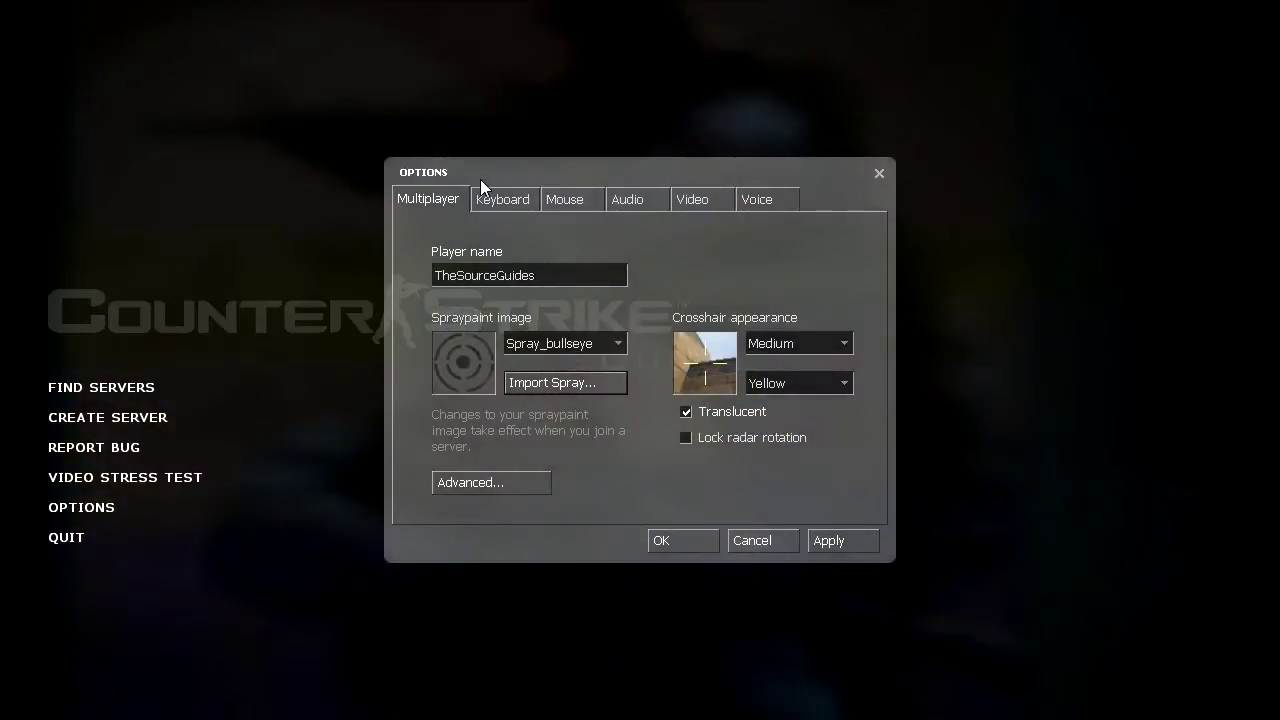
# - Move the options window slightly and replace the player name with a new name
pyautogui.moveTo(480, 179); pyautogui.dragTo(575, 198)
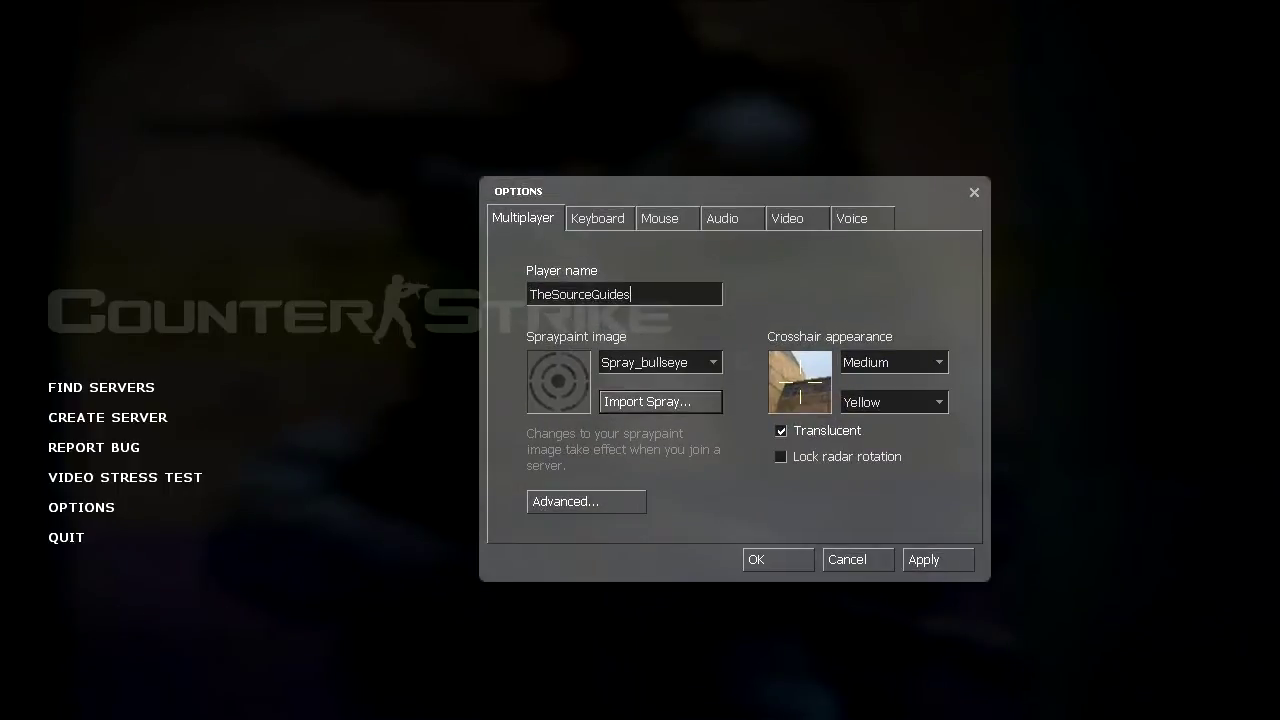
pyautogui.hotkey('ctrl', 'a')
pyautogui.write('sfhsd')
# - Try the Spray_crybaby and spray_elited sprays, then set the spray back to Spray_bullseye
pyautogui.click(654, 361)
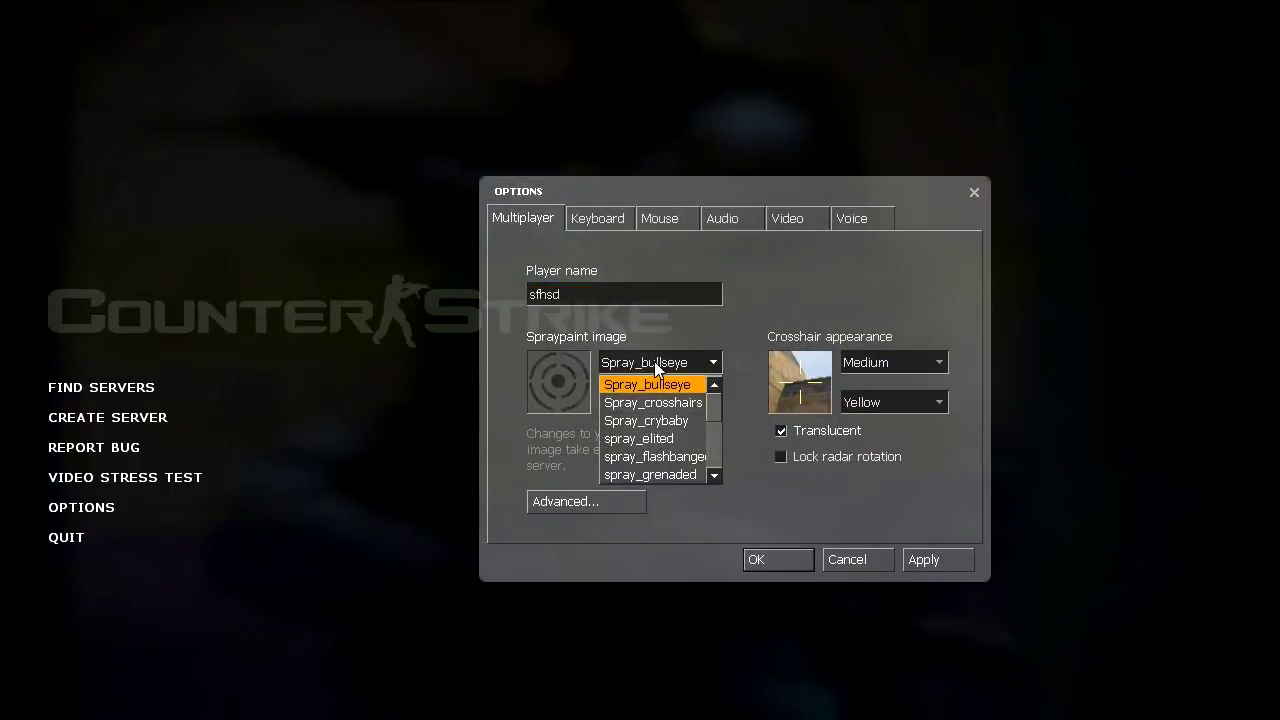
pyautogui.moveTo(712, 403)
pyautogui.mouseDown()
pyautogui.moveTo(712, 436)
pyautogui.moveTo(712, 403)
pyautogui.mouseUp()
pyautogui.click(702, 420)
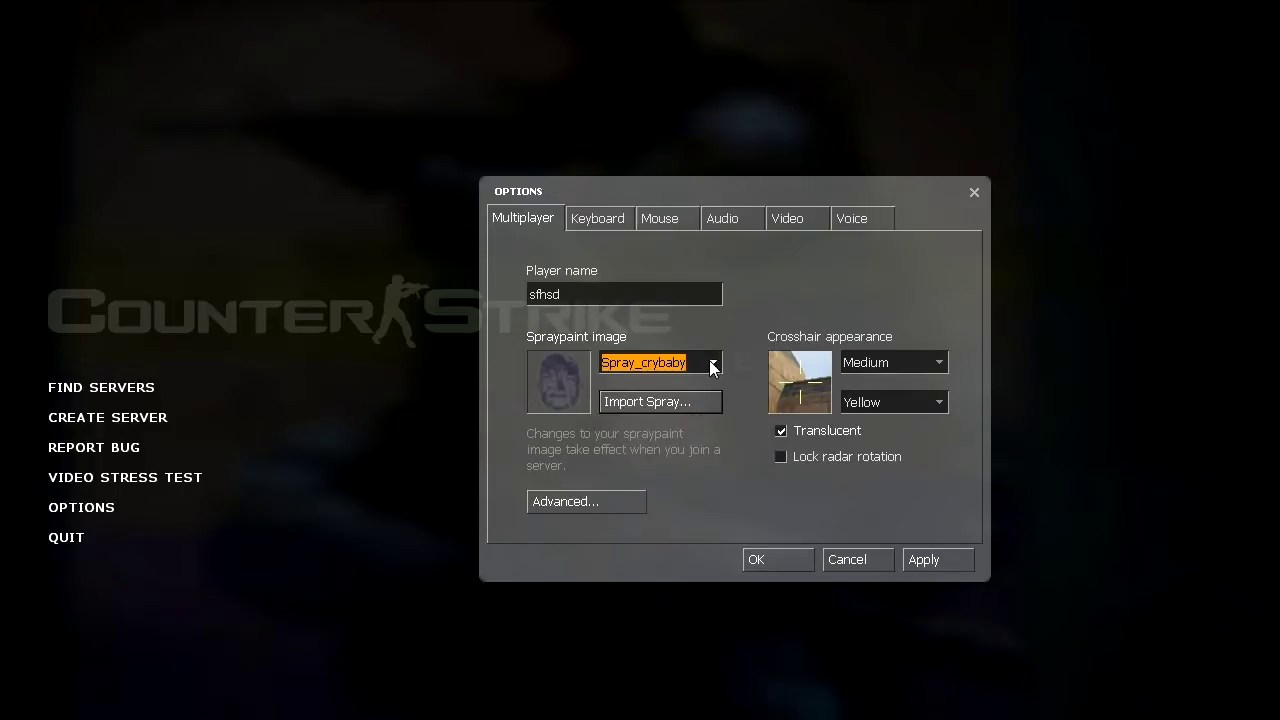
pyautogui.click(712, 368)
pyautogui.click(668, 440)
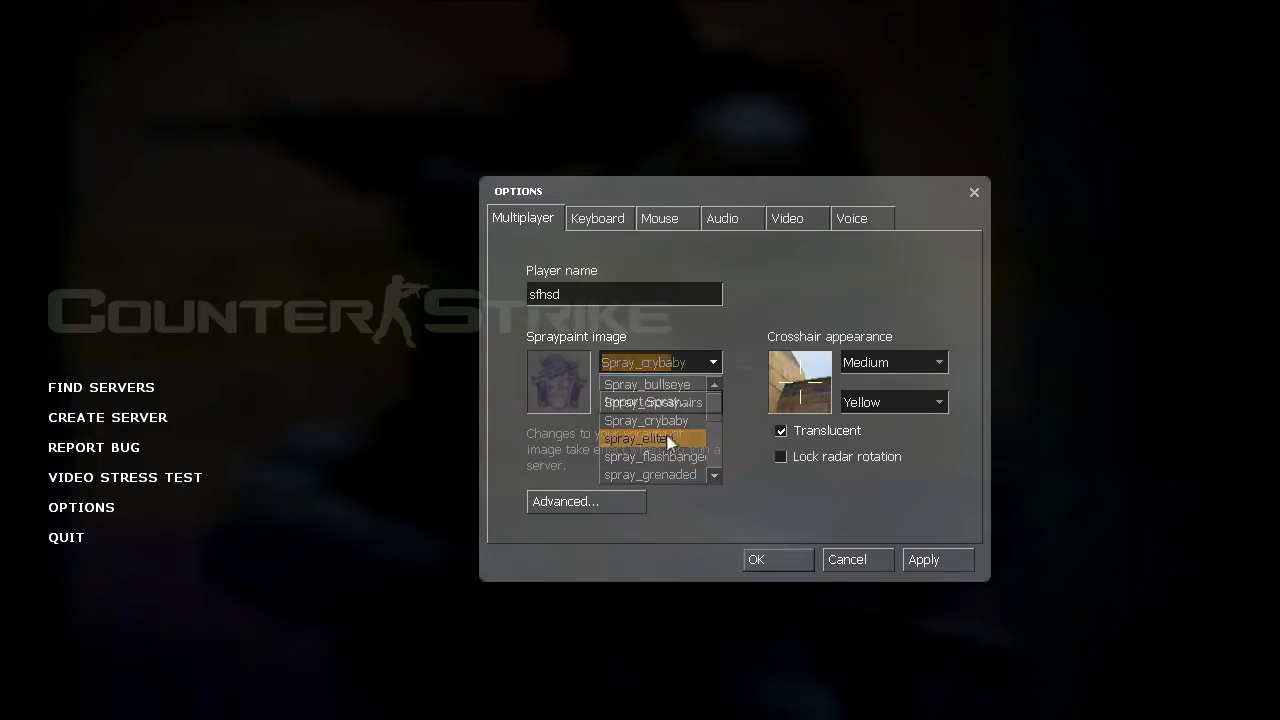
pyautogui.click(714, 362)
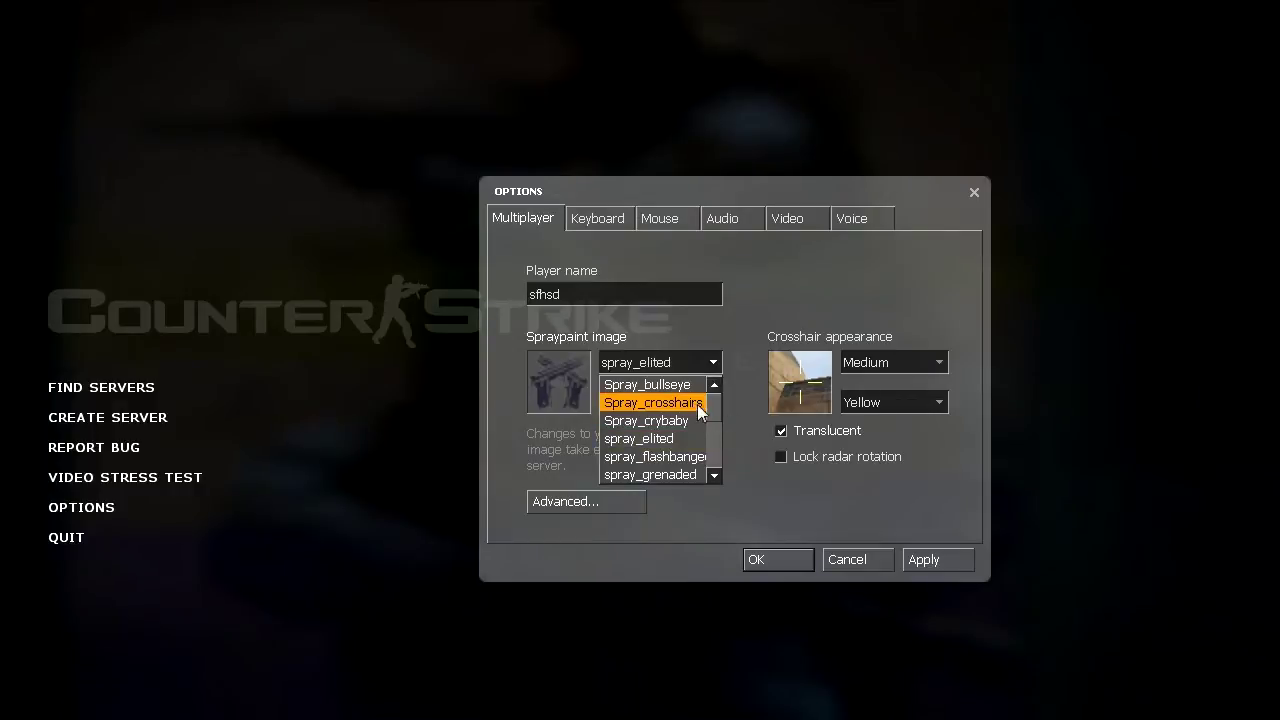
pyautogui.click(677, 385)
# - Open Import Spray Image, browse to the C:\ drive root, then cancel without importing
pyautogui.click(707, 399)
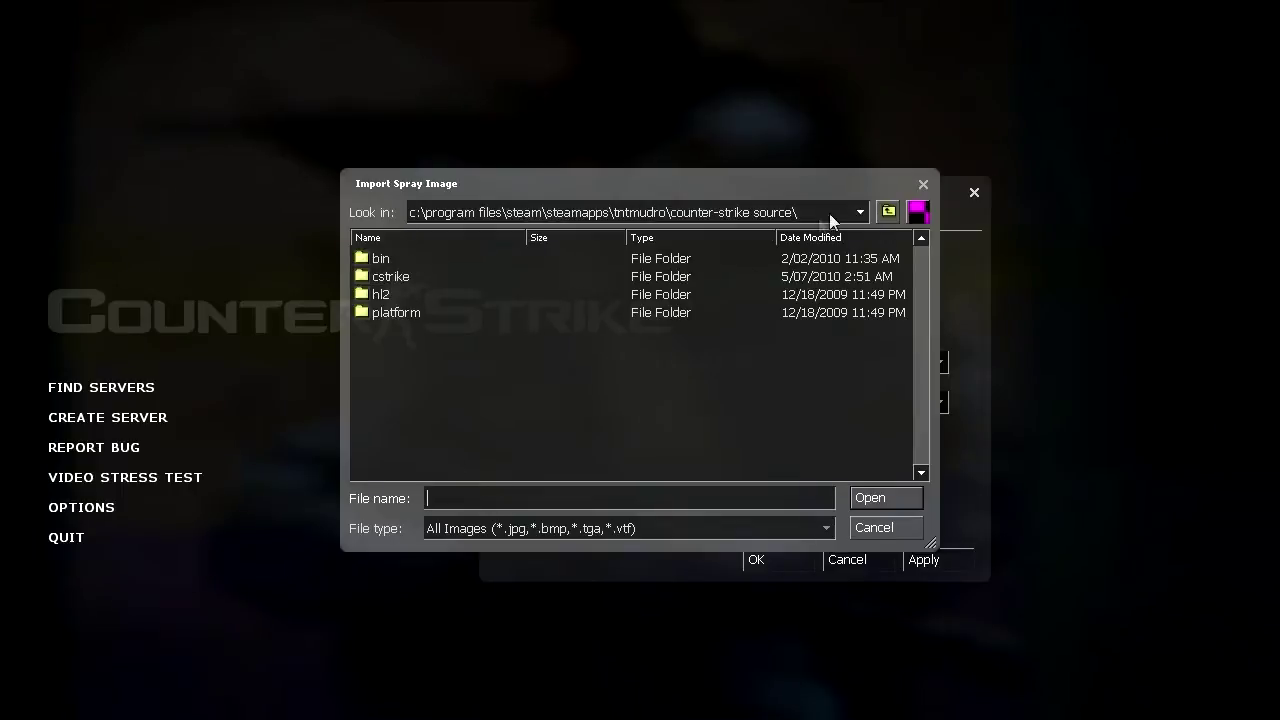
pyautogui.click(800, 213)
pyautogui.click(548, 256)
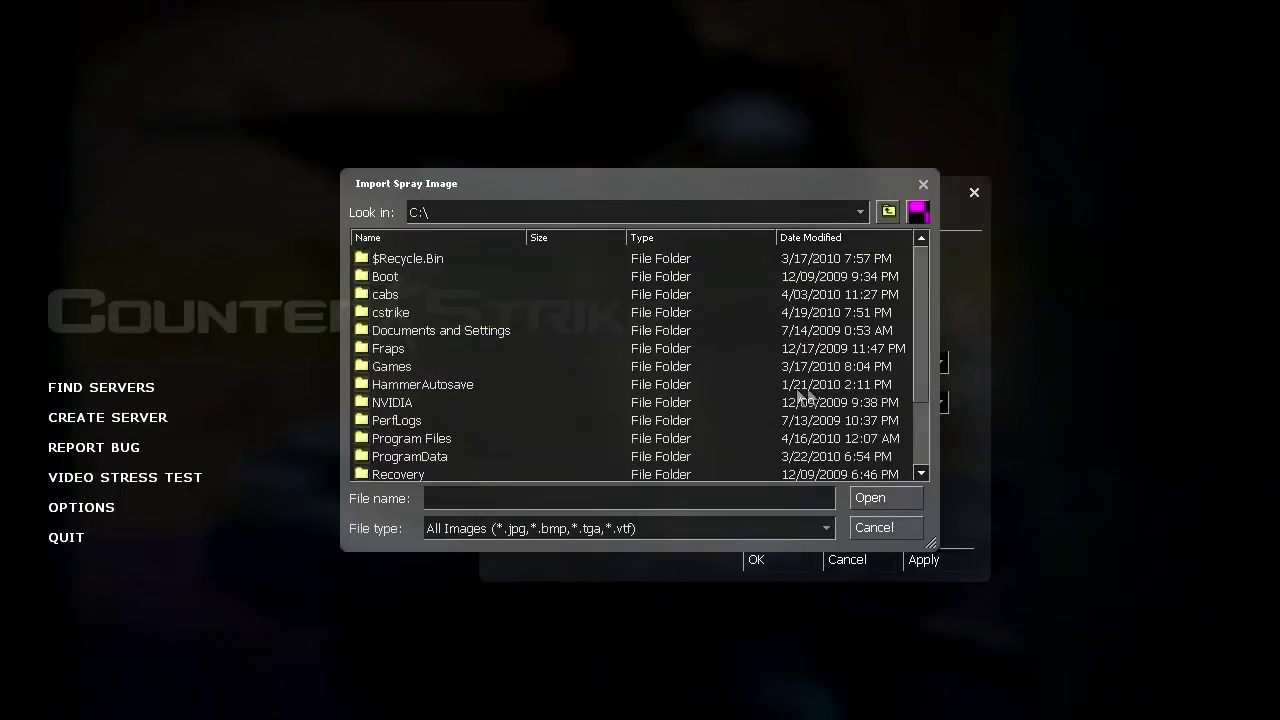
pyautogui.click(923, 185)
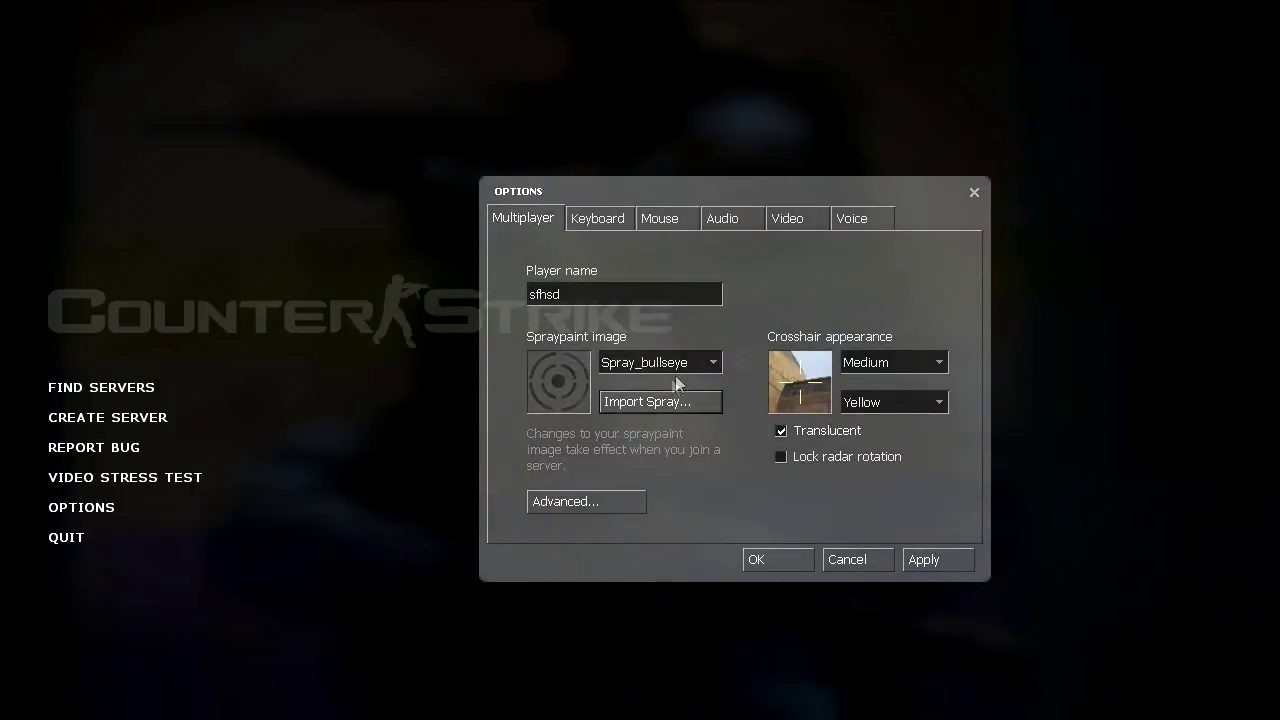
pyautogui.click(869, 362)
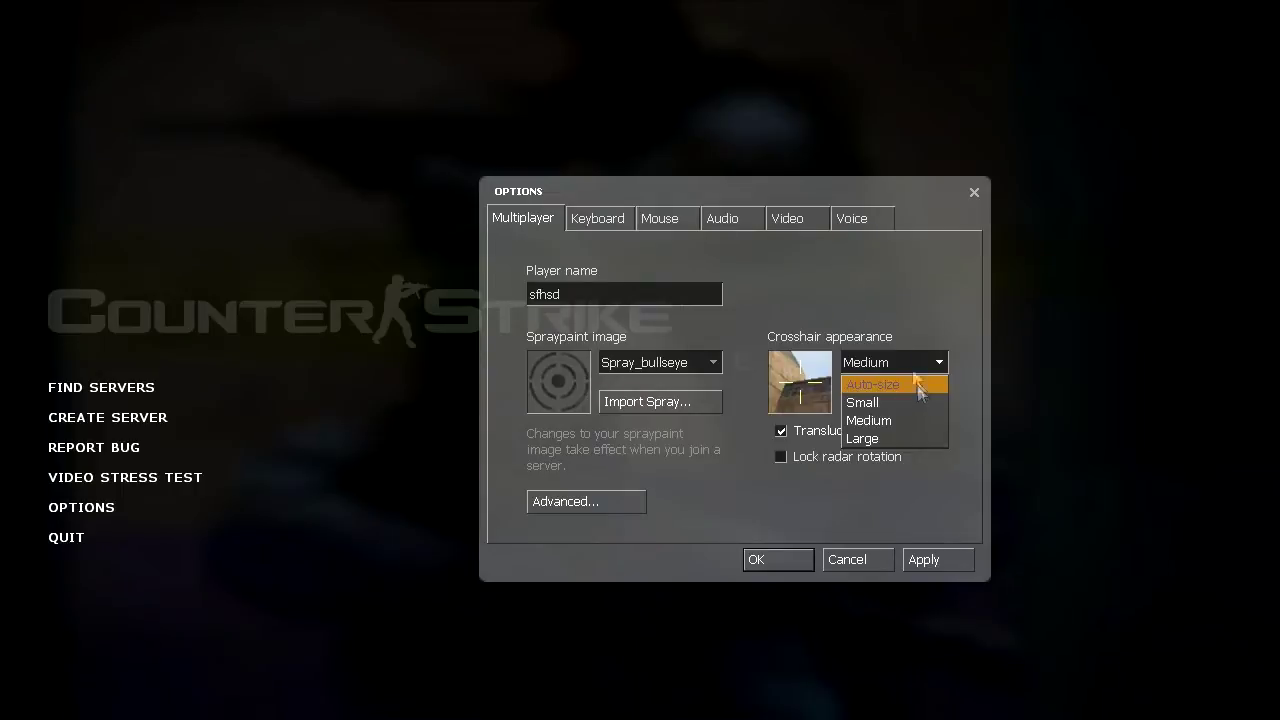
pyautogui.click(920, 421)
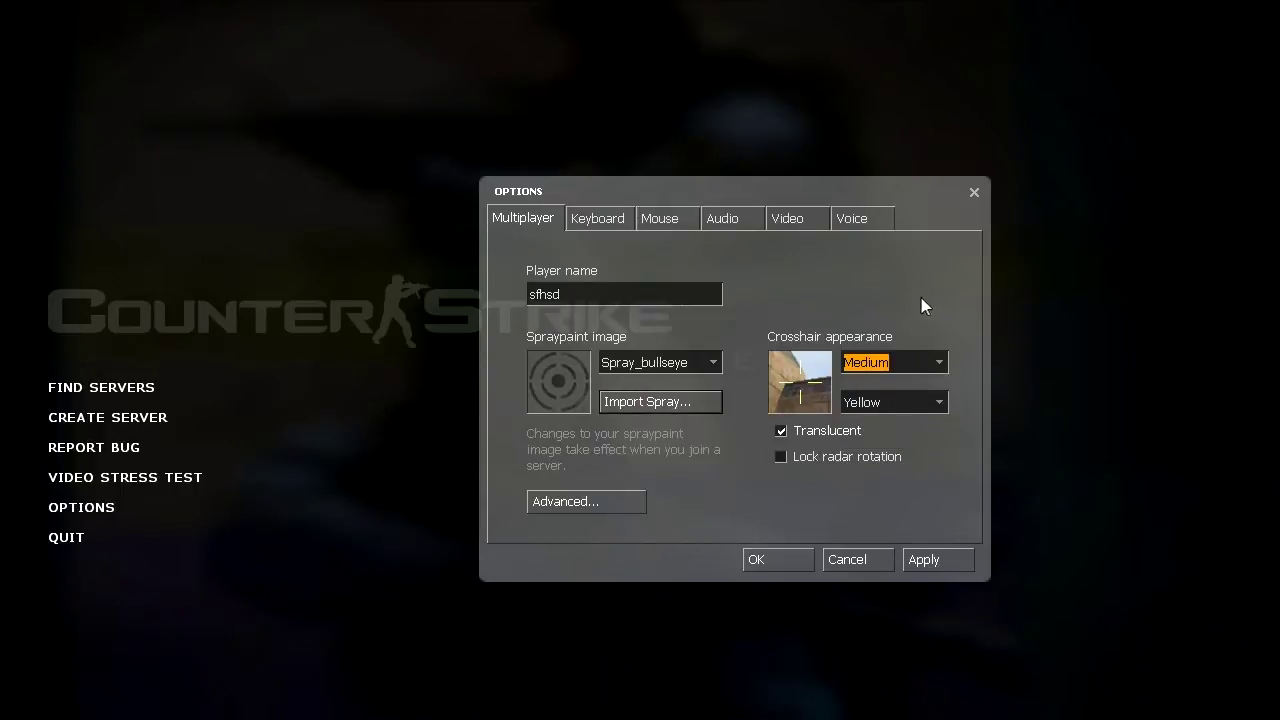
pyautogui.moveTo(799, 193); pyautogui.dragTo(784, 156)
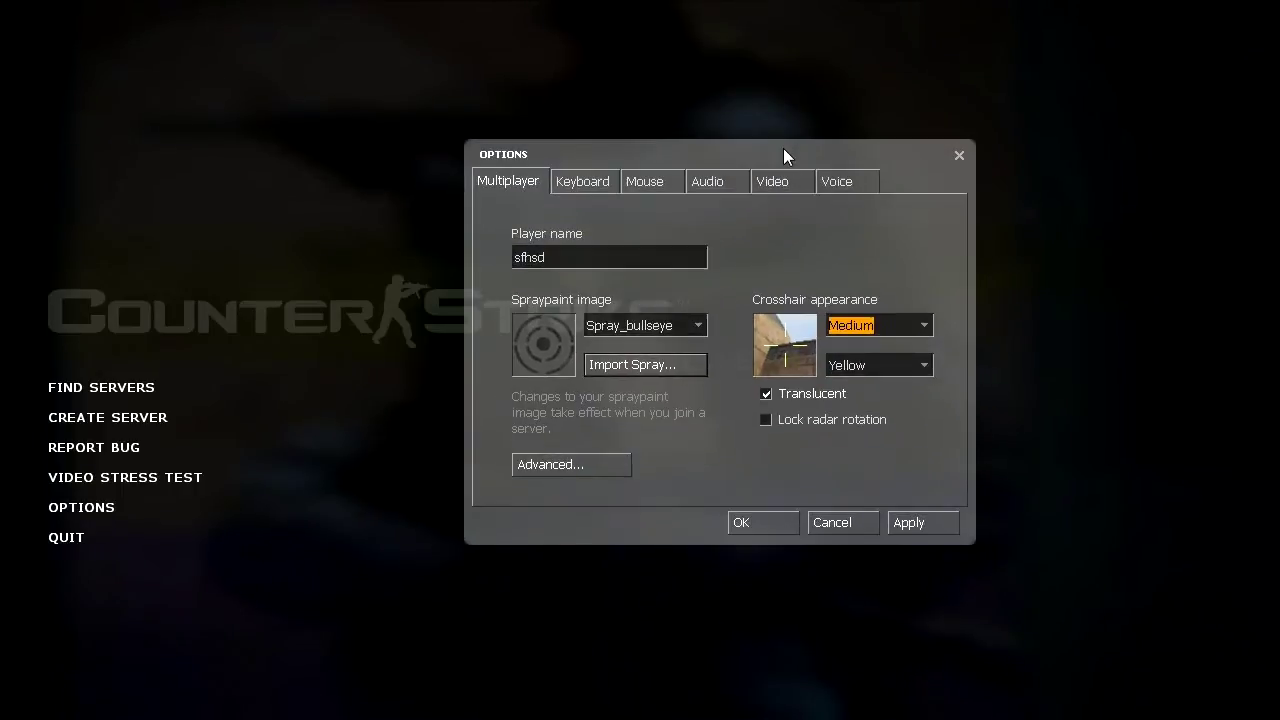
pyautogui.click(867, 370)
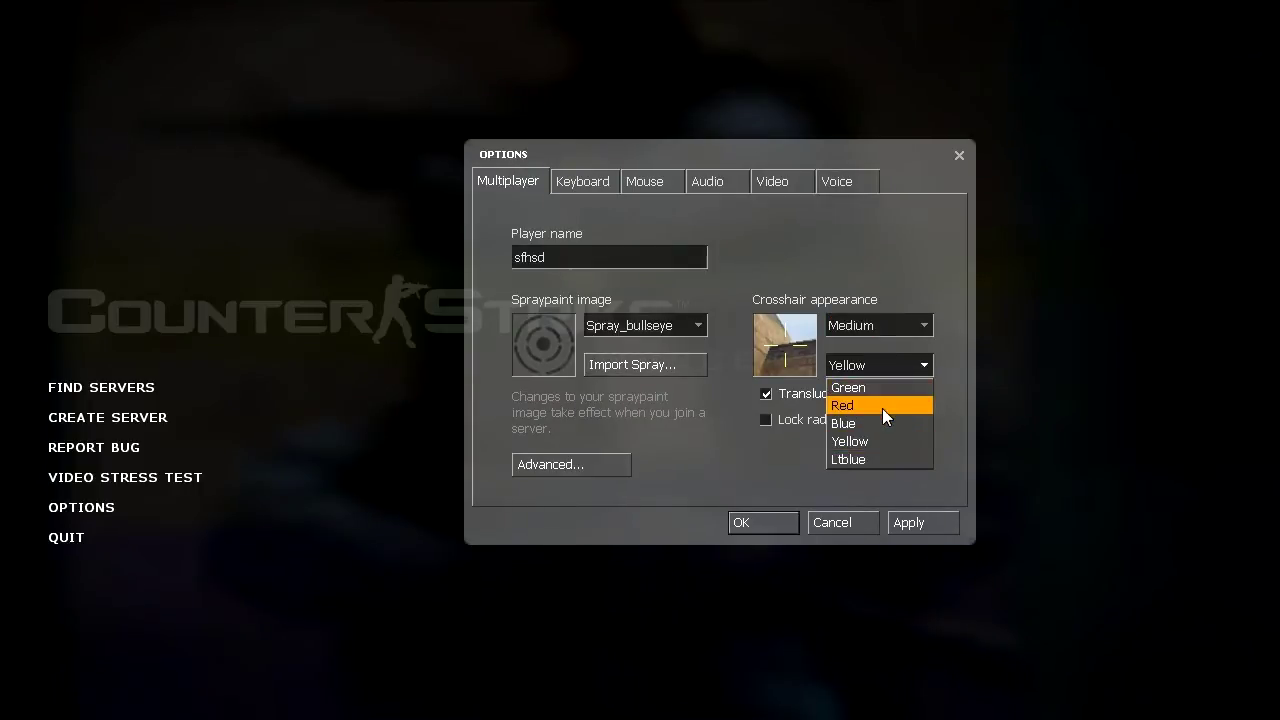
pyautogui.click(726, 467)
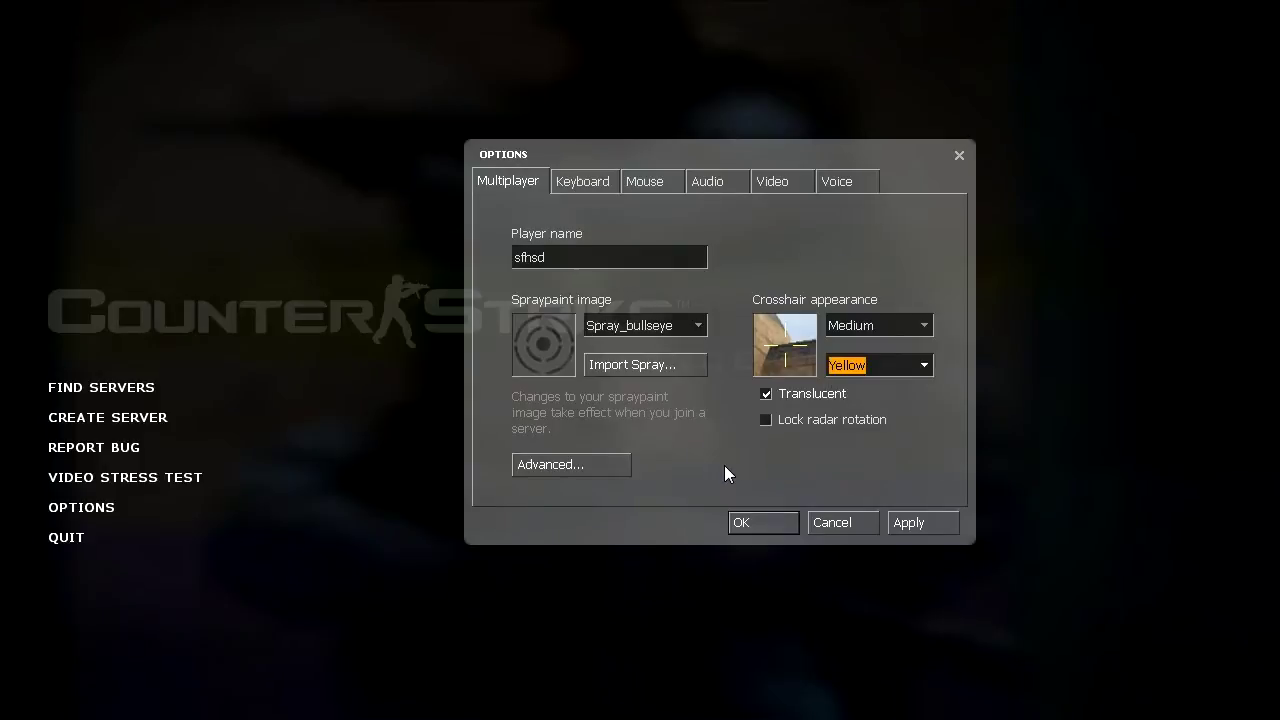
pyautogui.click(855, 366)
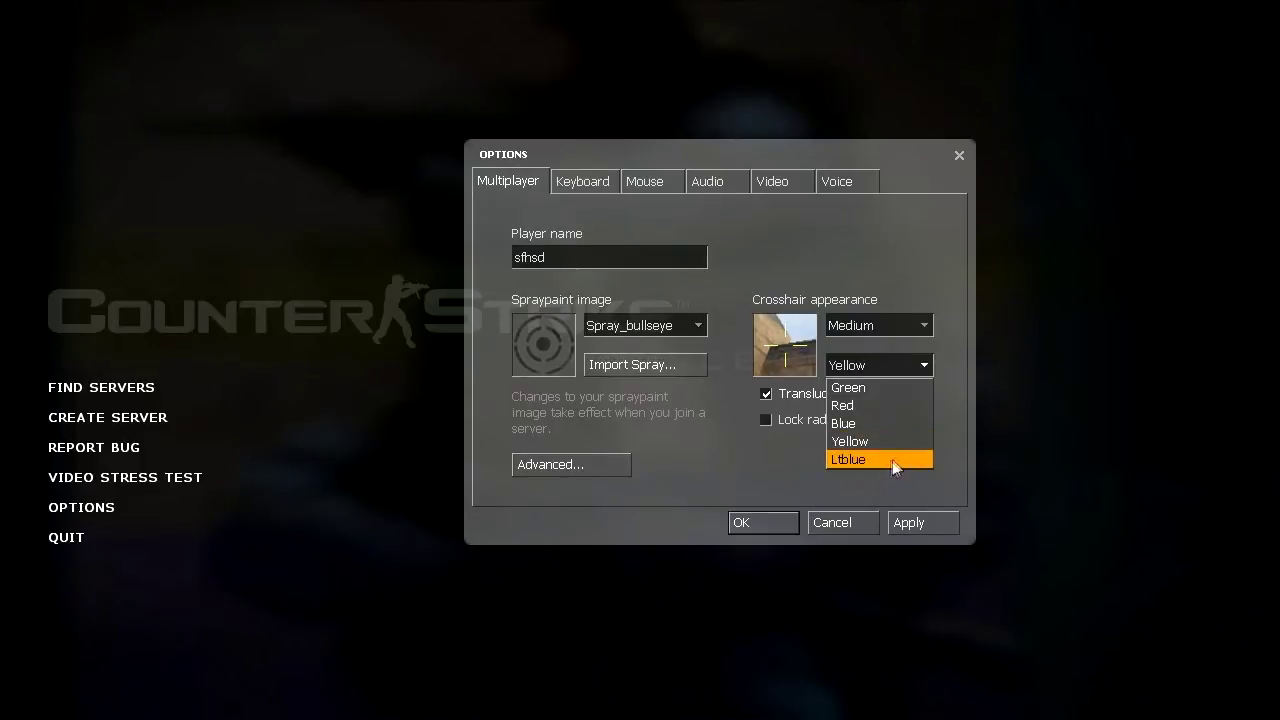
pyautogui.click(762, 464)
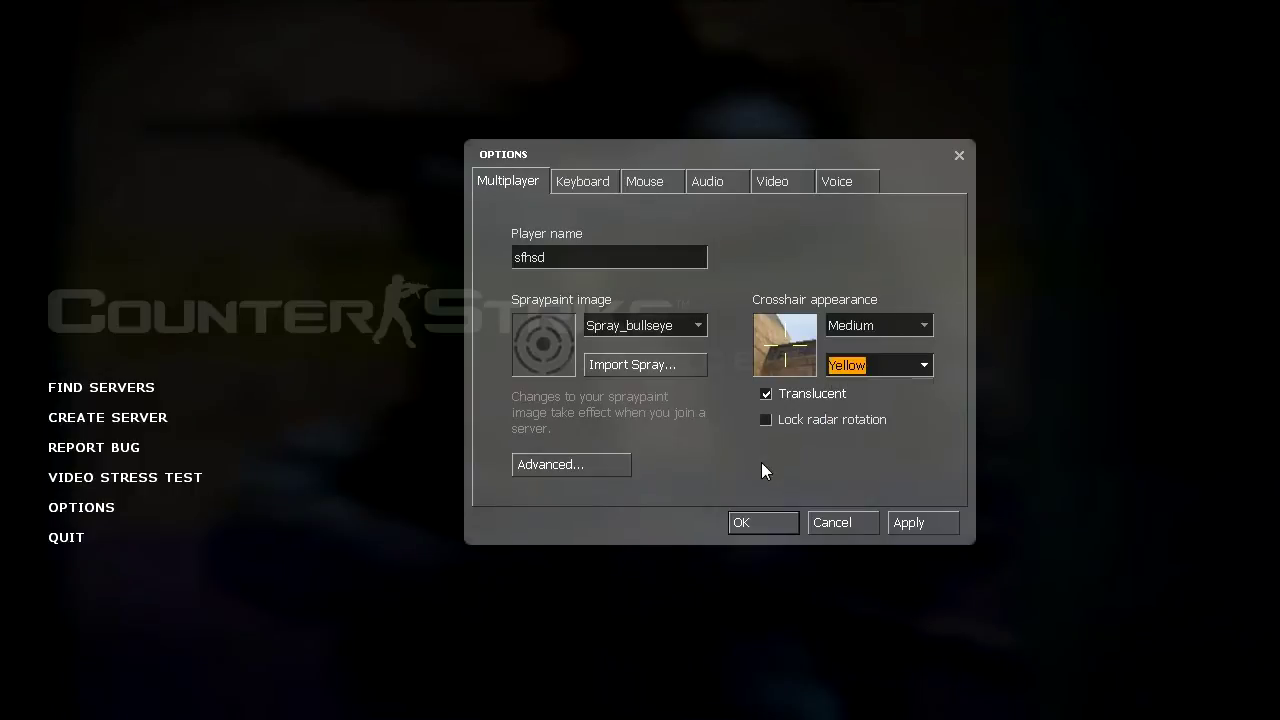
pyautogui.click(811, 396)
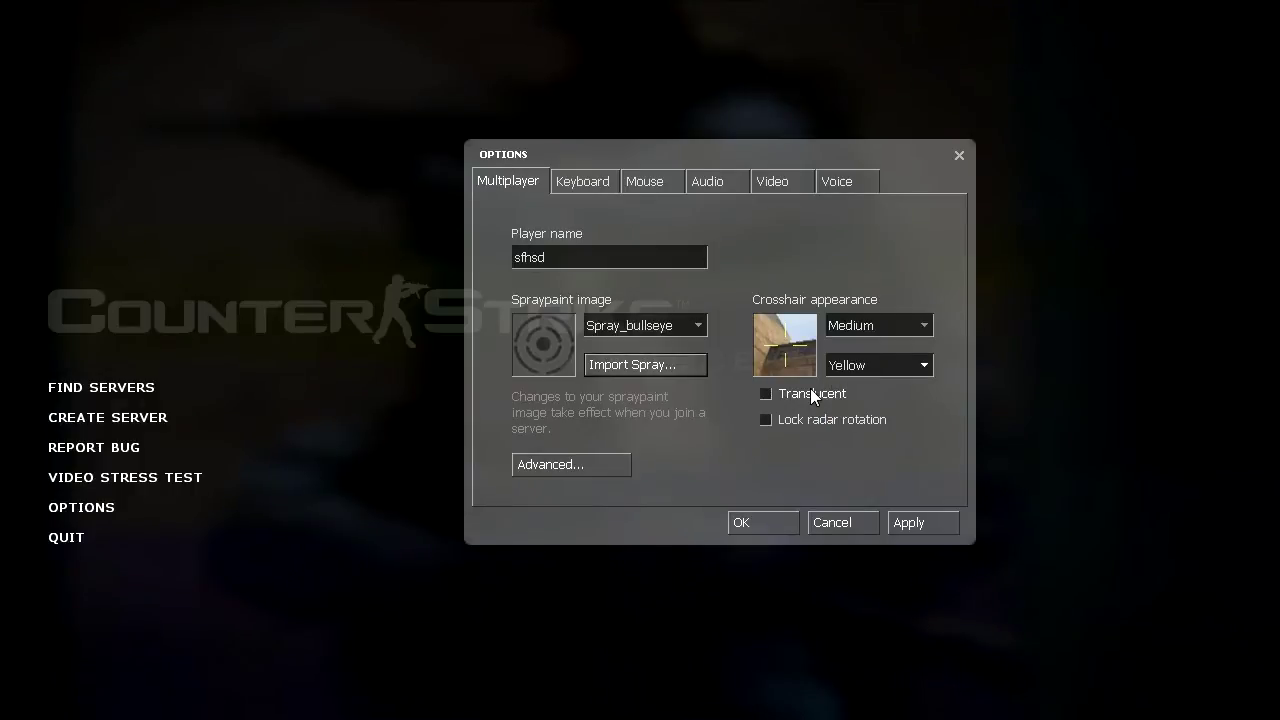
pyautogui.click(811, 398)
pyautogui.click(790, 426)
pyautogui.click(568, 464)
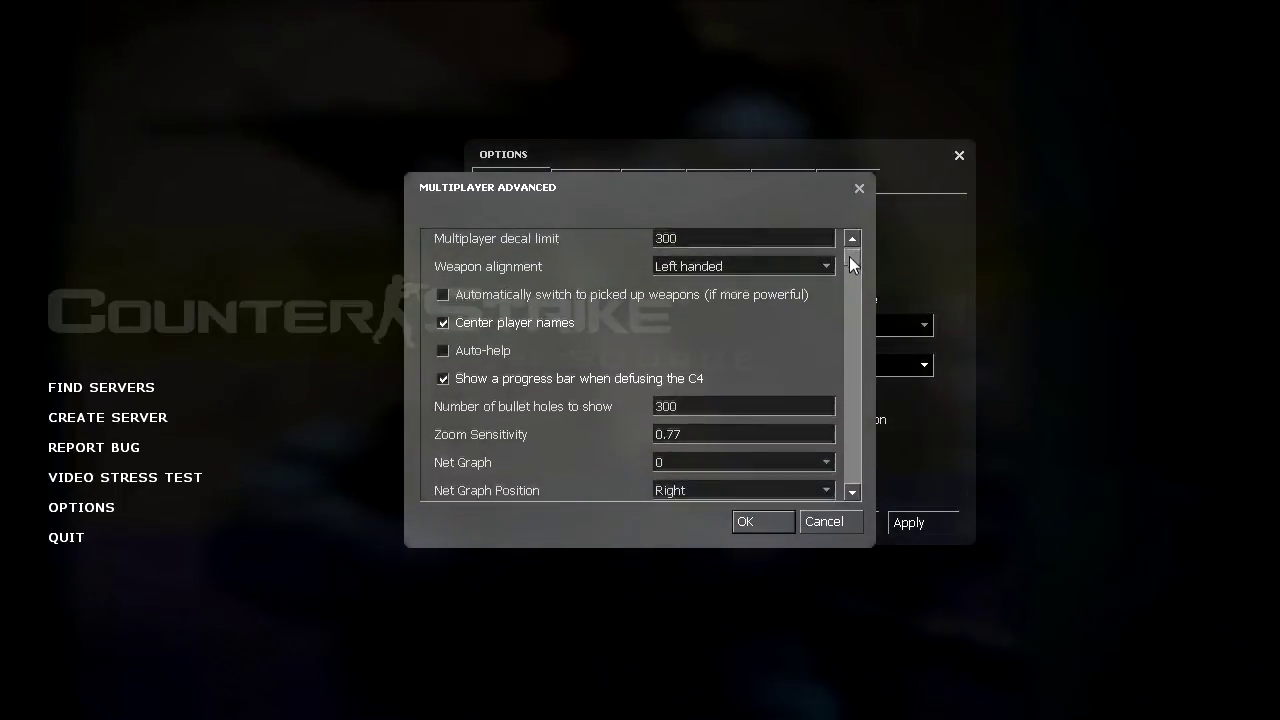
# - Reposition the Multiplayer Advanced window and change Weapon alignment from Left handed to Right handed
pyautogui.moveTo(849, 256)
pyautogui.mouseDown()
pyautogui.moveTo(868, 490)
pyautogui.moveTo(872, 251)
pyautogui.mouseUp()
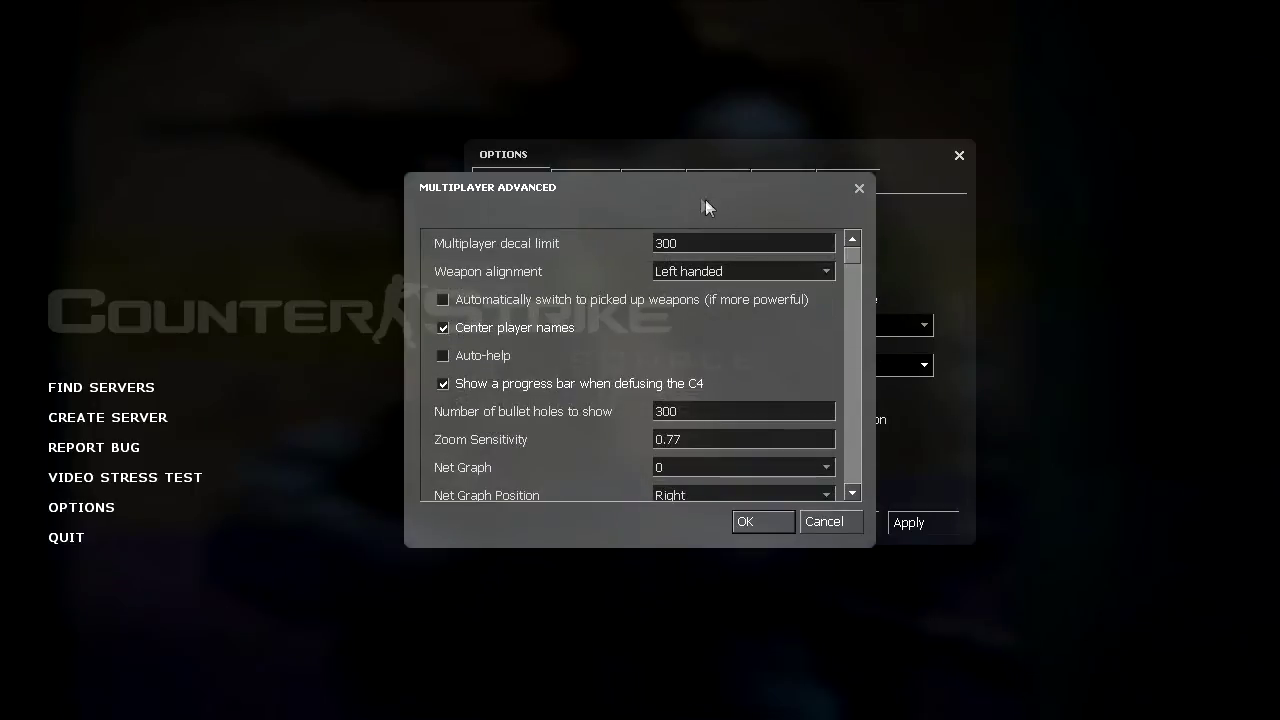
pyautogui.moveTo(705, 199)
pyautogui.mouseDown()
pyautogui.moveTo(671, 251)
pyautogui.moveTo(778, 228)
pyautogui.moveTo(720, 191)
pyautogui.mouseUp()
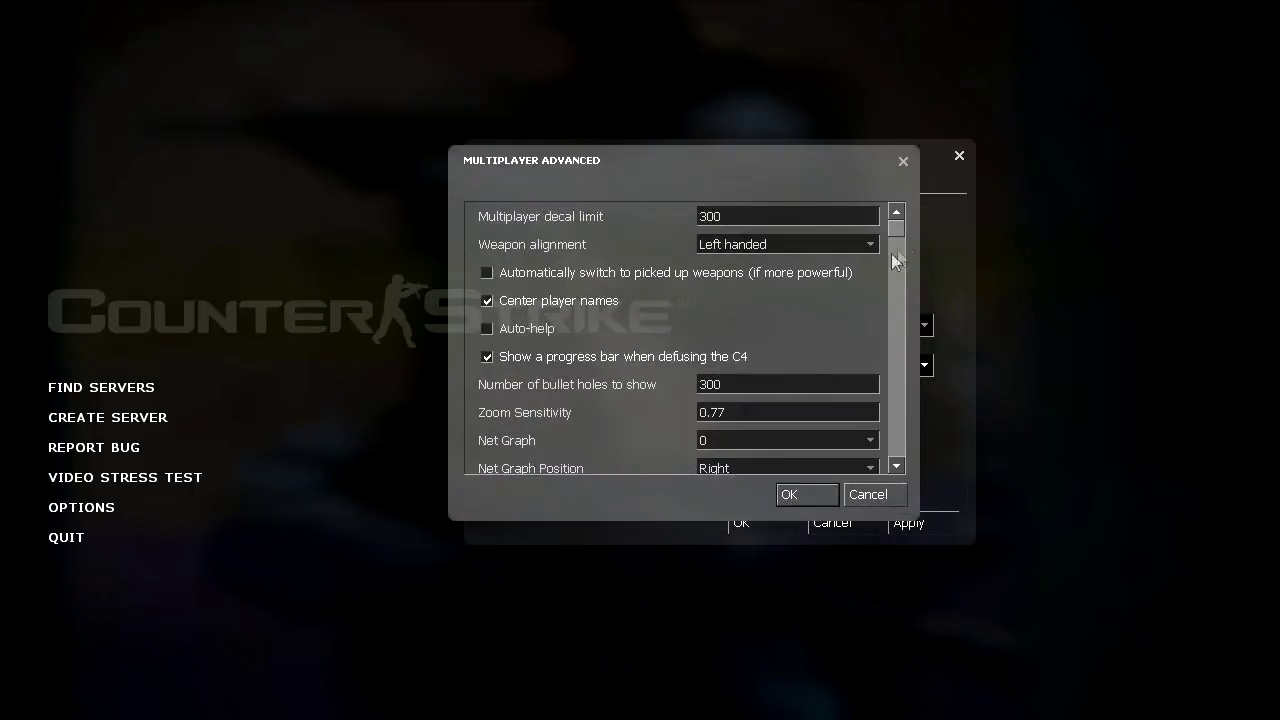
pyautogui.moveTo(901, 230)
pyautogui.mouseDown()
pyautogui.moveTo(903, 483)
pyautogui.moveTo(896, 228)
pyautogui.mouseUp()
pyautogui.click(744, 248)
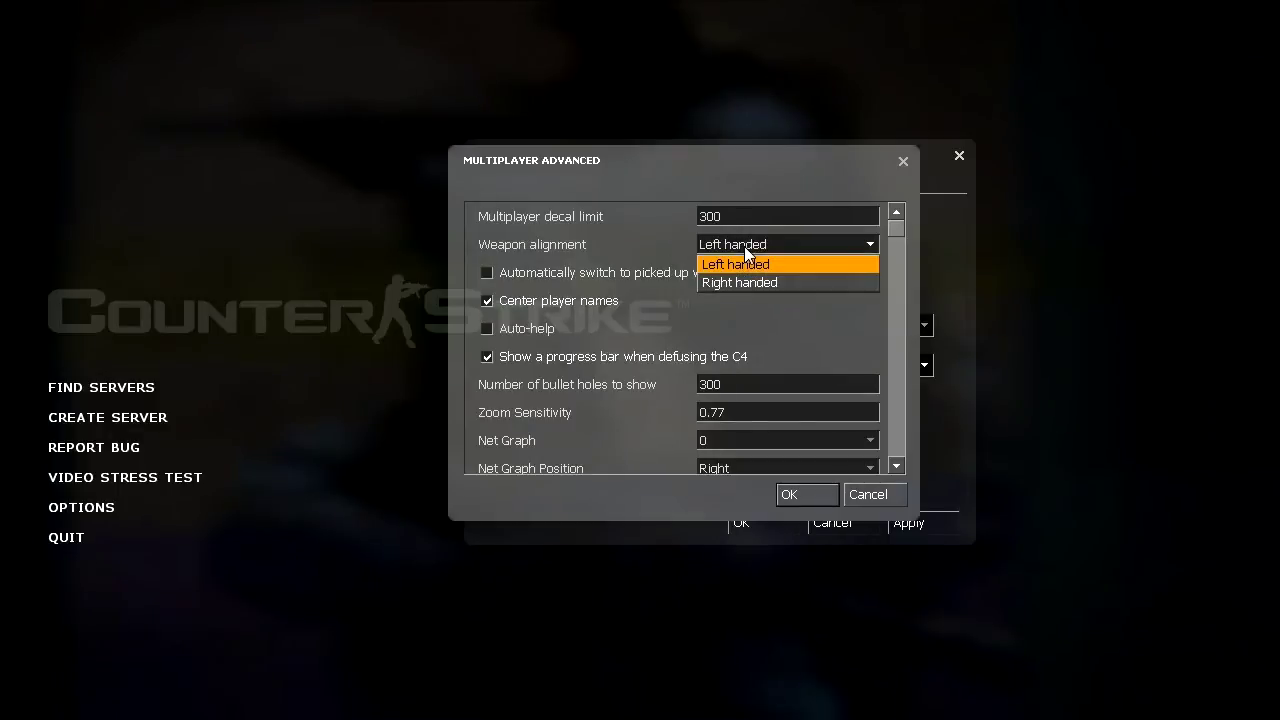
pyautogui.click(752, 282)
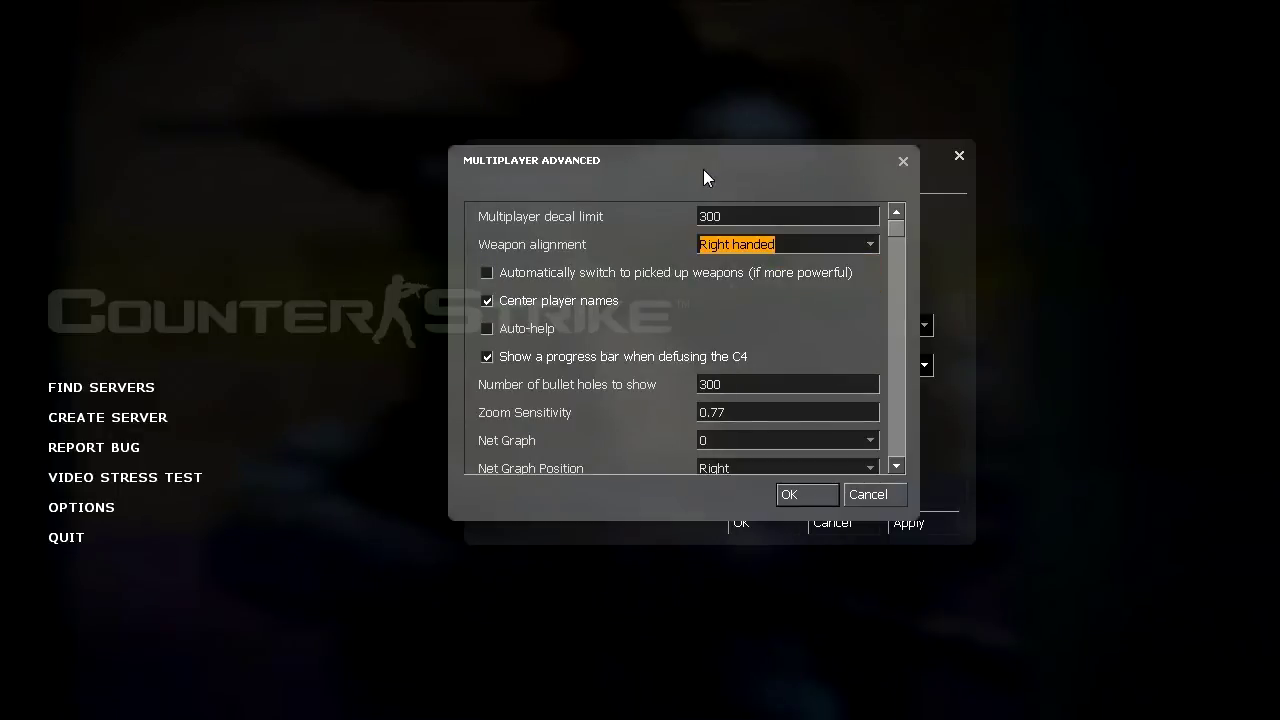
pyautogui.moveTo(689, 163)
pyautogui.mouseDown()
pyautogui.moveTo(716, 162)
pyautogui.moveTo(703, 156)
pyautogui.mouseUp()
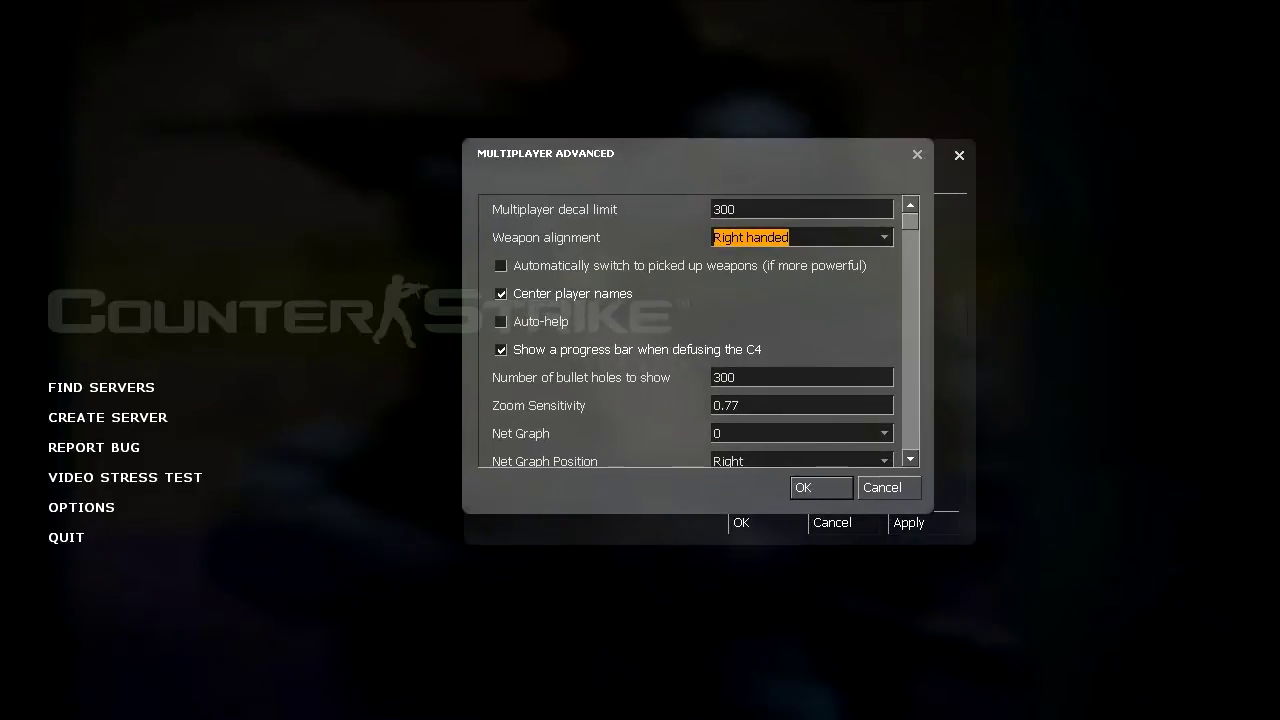
pyautogui.hotkey('shift', 'Tab')
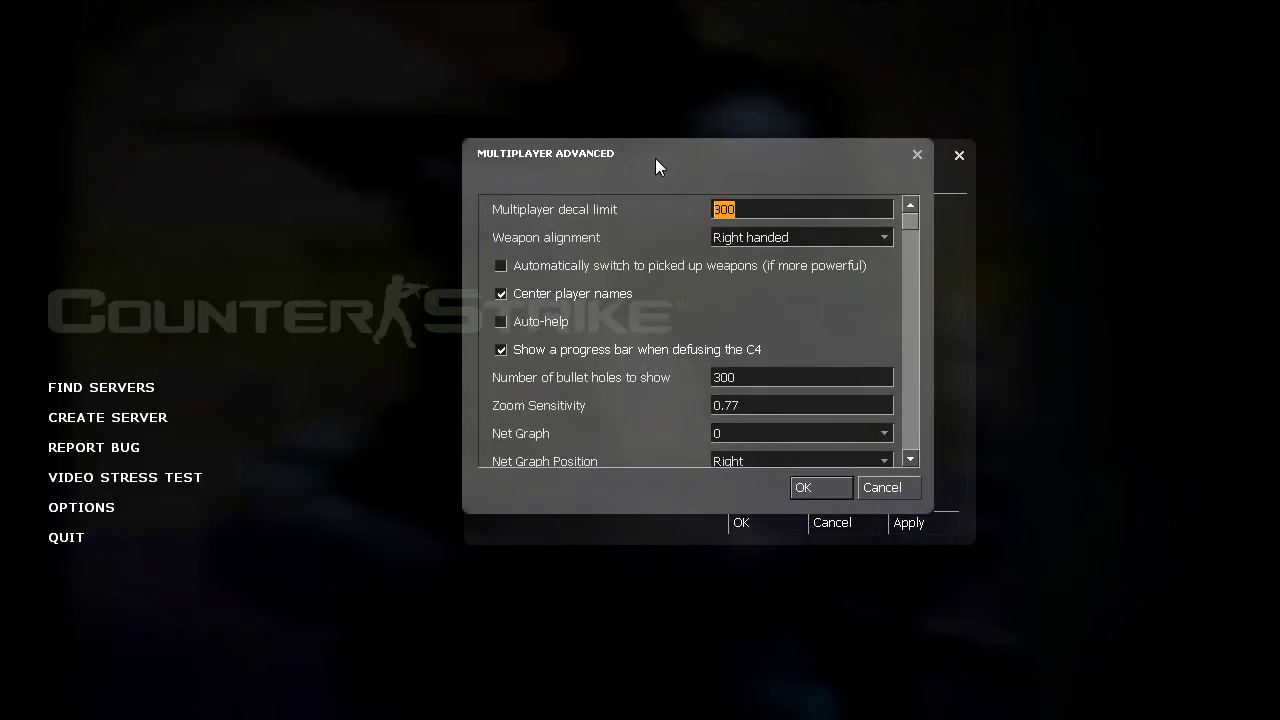
pyautogui.click(805, 237)
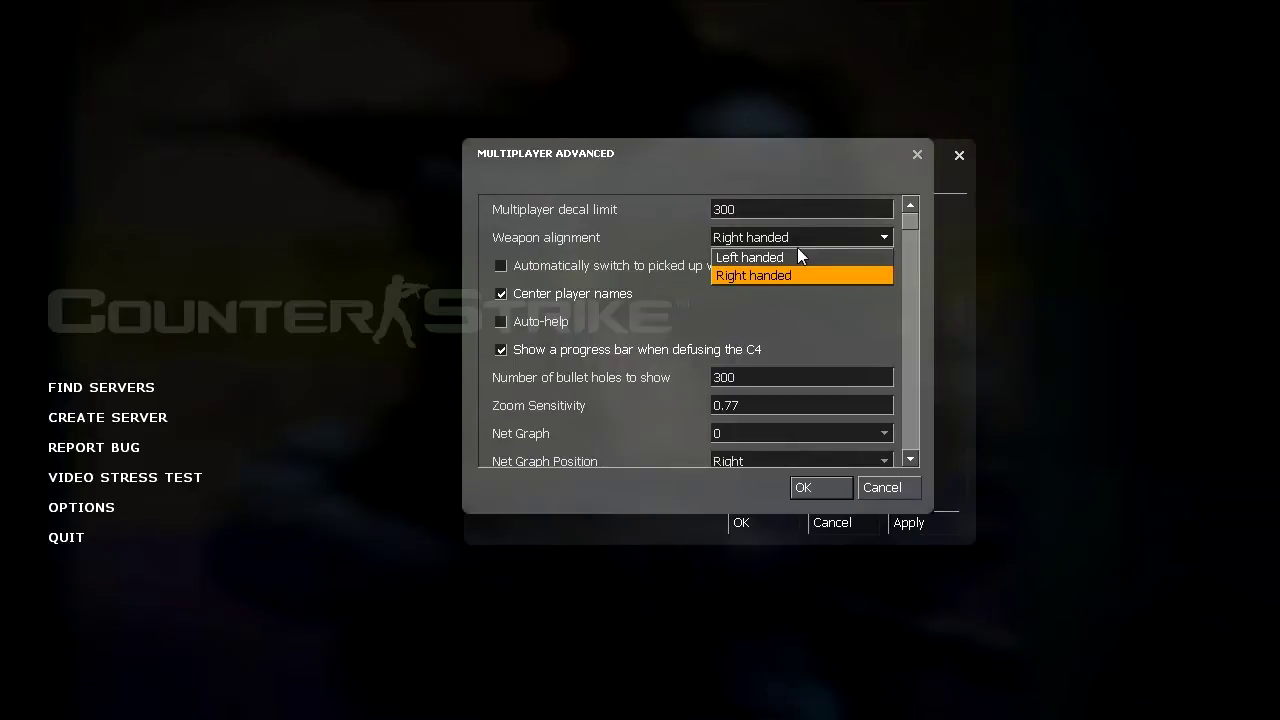
pyautogui.click(771, 236)
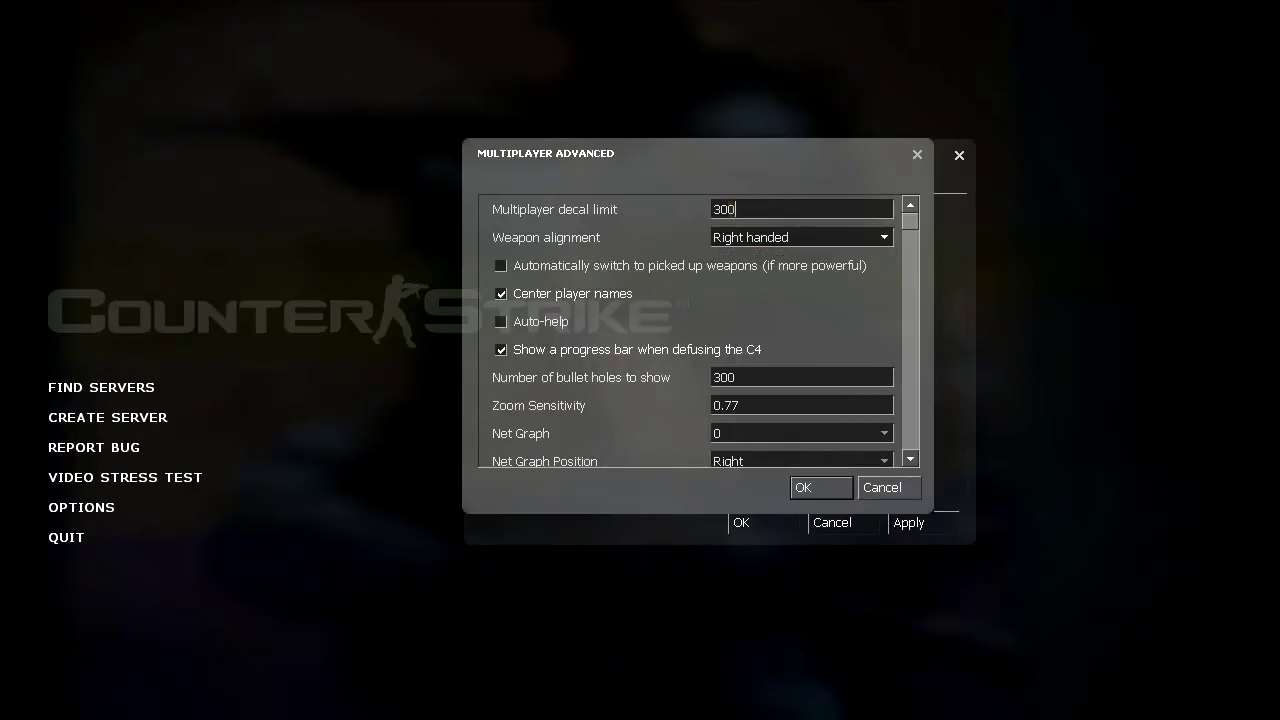
pyautogui.click(768, 245)
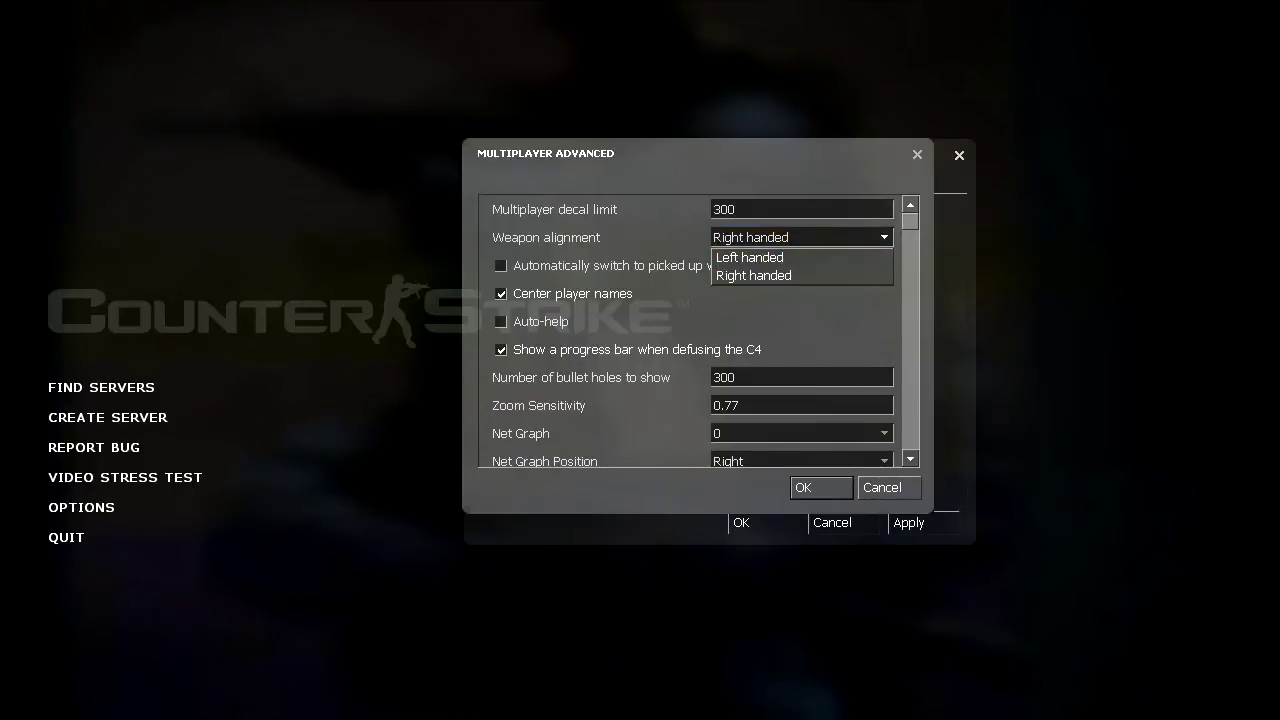
pyautogui.click(768, 276)
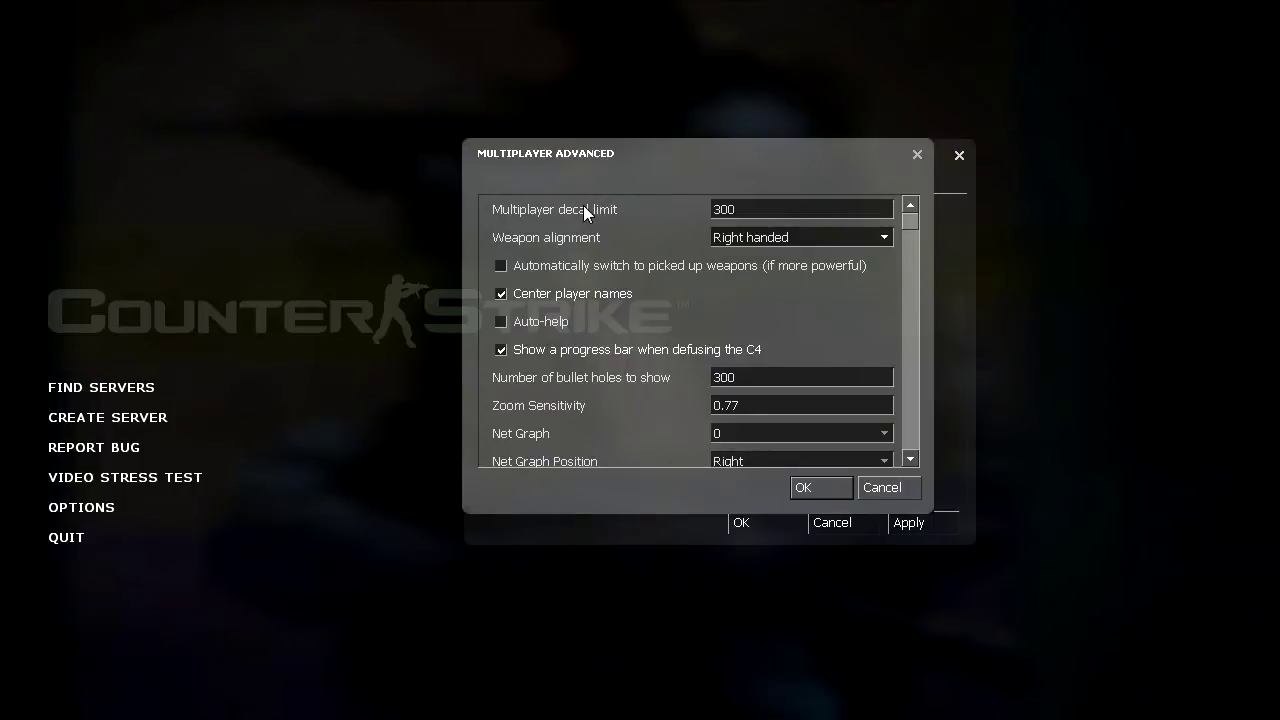
# - Turn off centered player names and leave Auto-help unchecked
pyautogui.click(577, 294)
pyautogui.click(546, 330)
pyautogui.click(548, 330)
# - Keep Radar type at Solid and close Multiplayer Advanced with OK
pyautogui.scroll(-5, 748, 330)
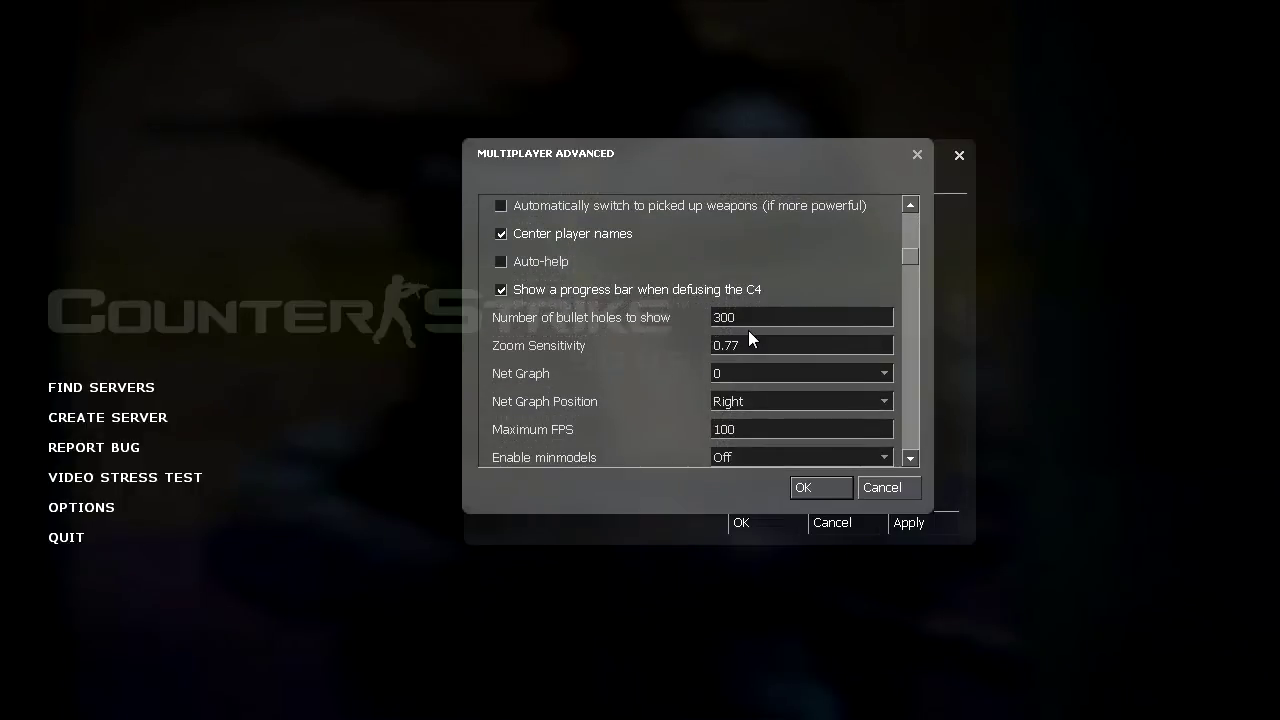
pyautogui.scroll(-2, 748, 332)
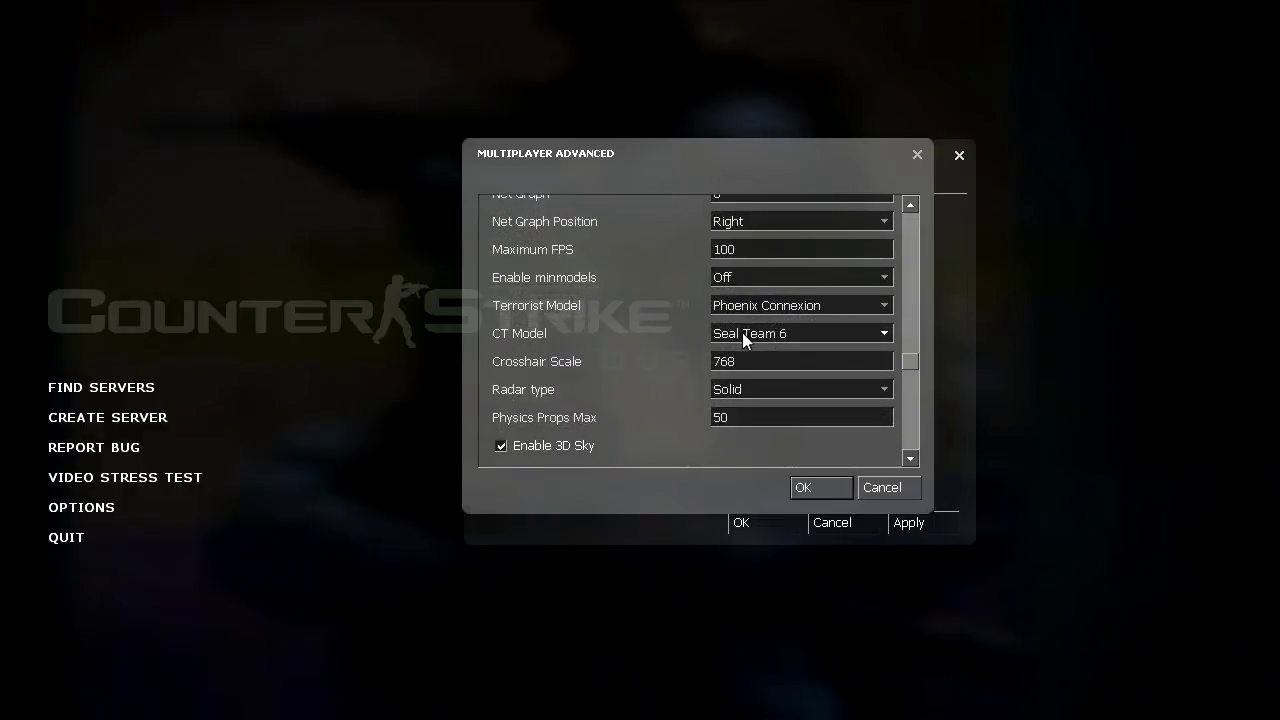
pyautogui.click(781, 393)
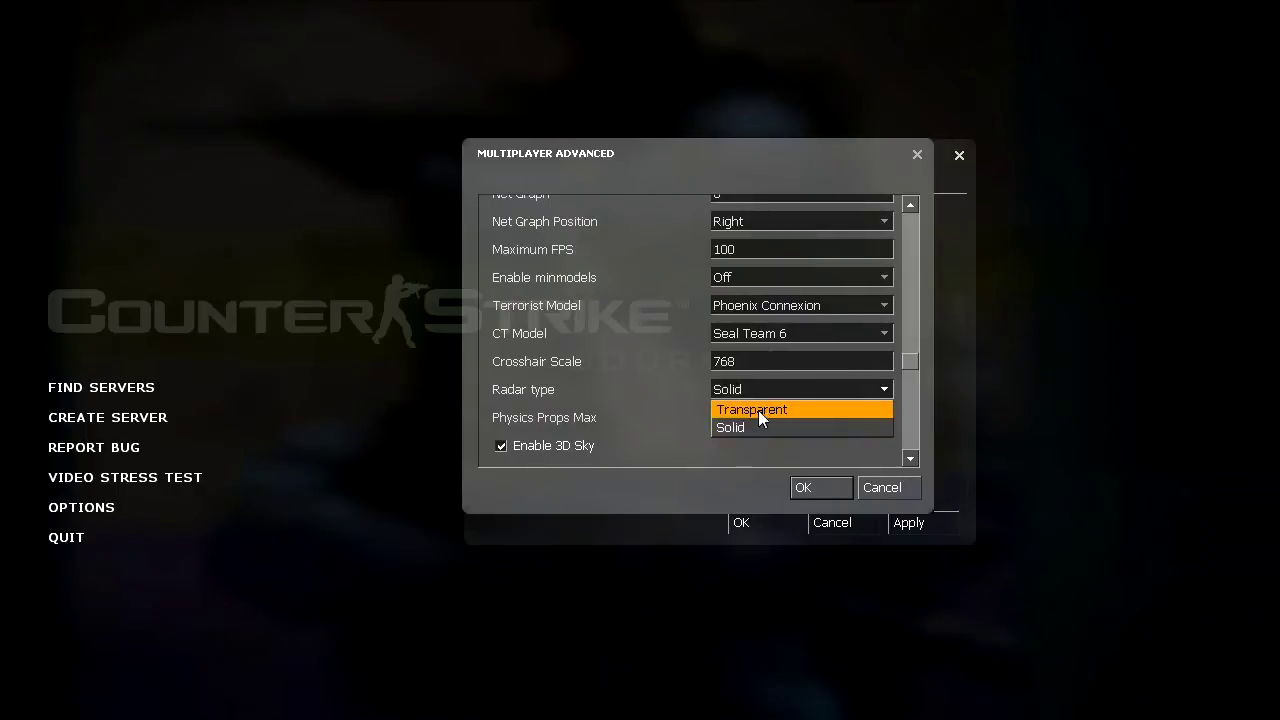
pyautogui.click(742, 395)
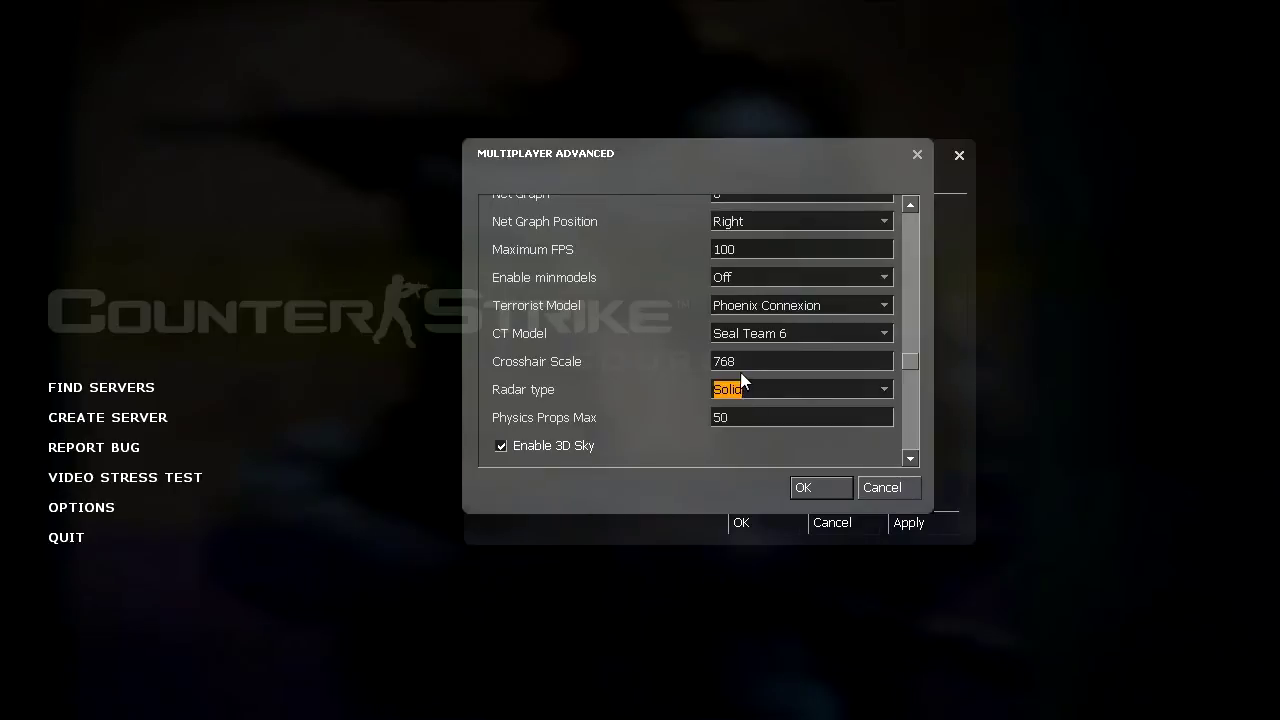
pyautogui.click(741, 380)
pyautogui.click(744, 427)
pyautogui.click(768, 398)
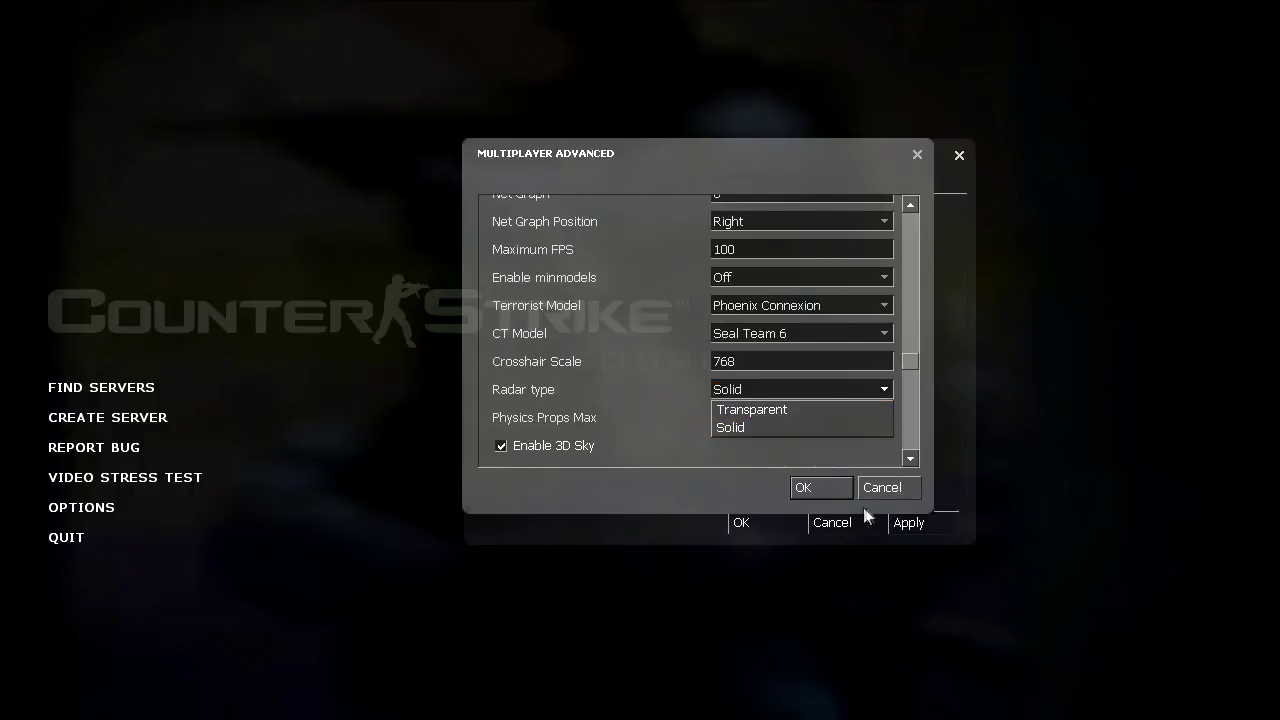
pyautogui.click(882, 486)
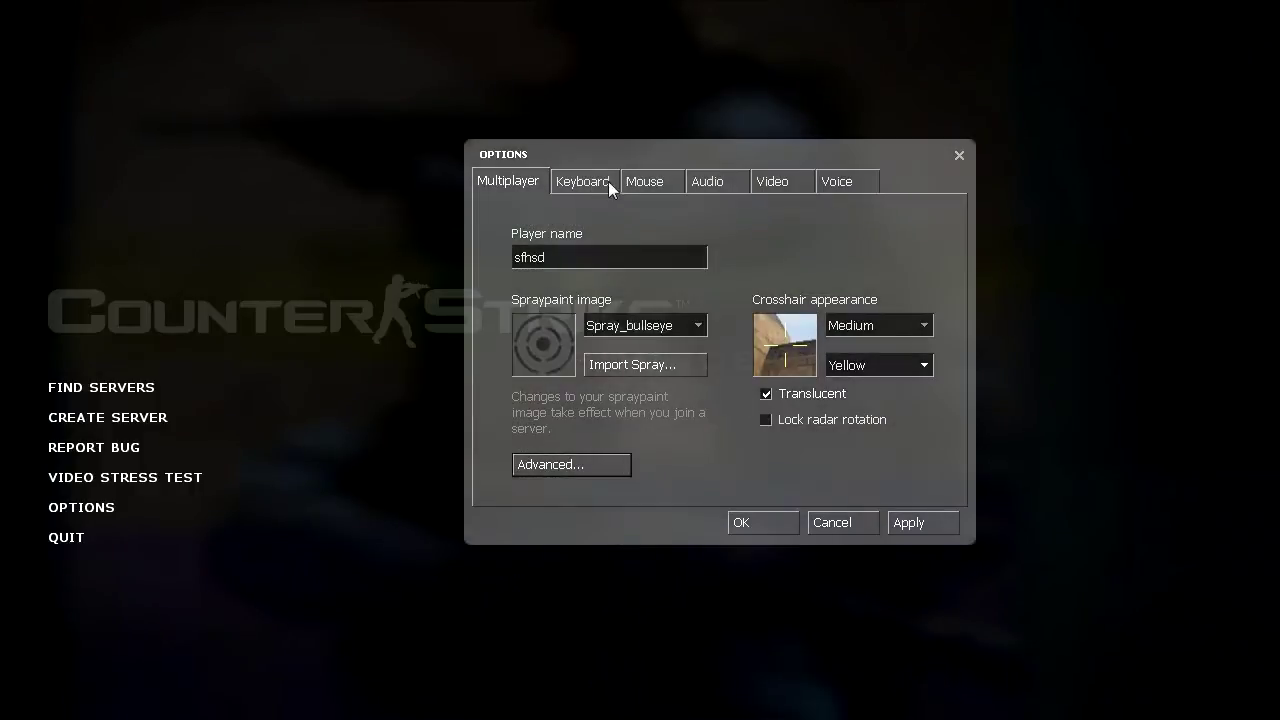
# - In the Keyboard bindings, clear Move forward and reassign it to UPARROW
pyautogui.click(600, 181)
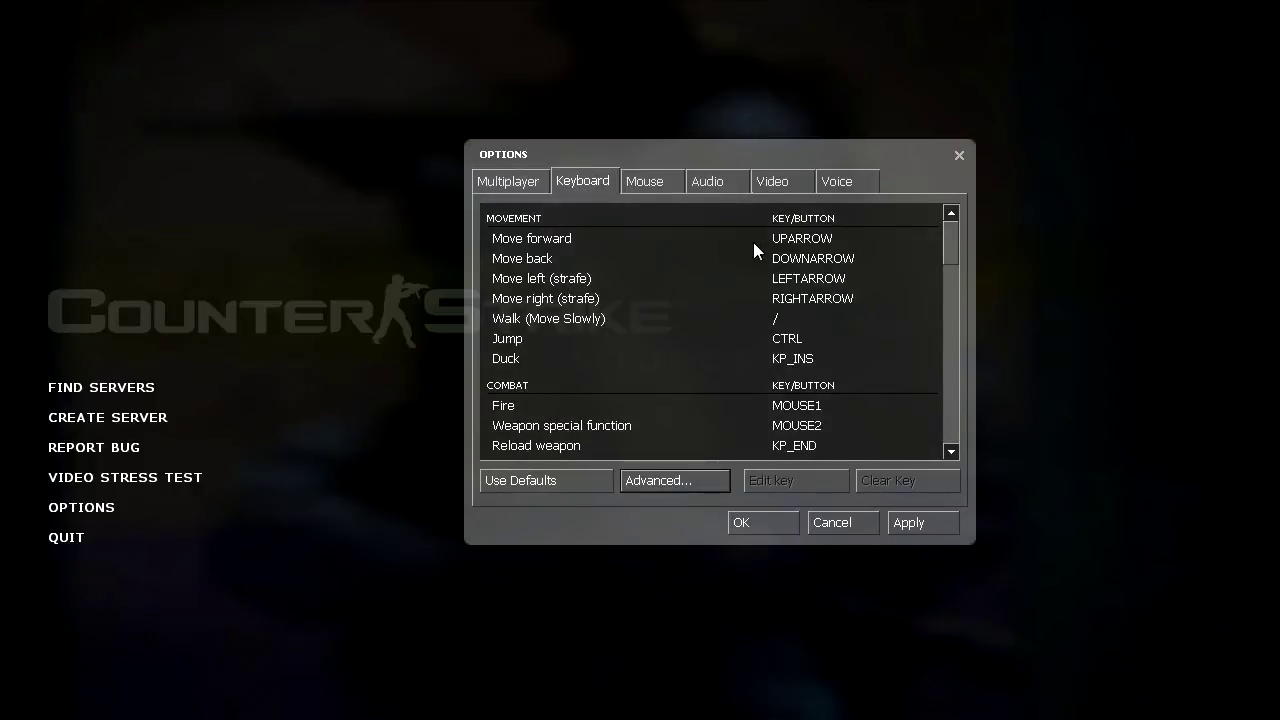
pyautogui.moveTo(952, 242)
pyautogui.mouseDown()
pyautogui.moveTo(970, 410)
pyautogui.moveTo(962, 226)
pyautogui.mouseUp()
pyautogui.click(770, 238)
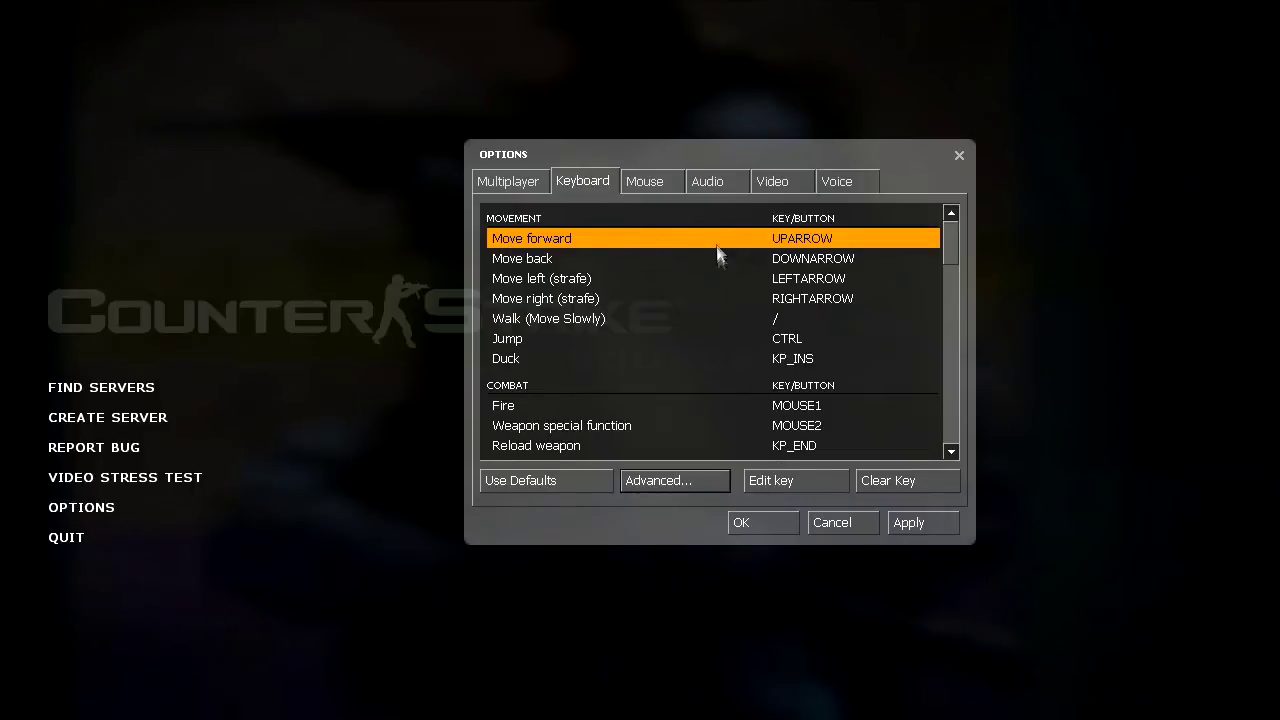
pyautogui.click(808, 487)
pyautogui.press('Up')
pyautogui.click(886, 483)
pyautogui.click(782, 481)
pyautogui.press('Up')
# - Reposition the options window and open the advanced keyboard options
pyautogui.moveTo(950, 241); pyautogui.dragTo(891, 226)
pyautogui.moveTo(615, 162); pyautogui.dragTo(617, 146)
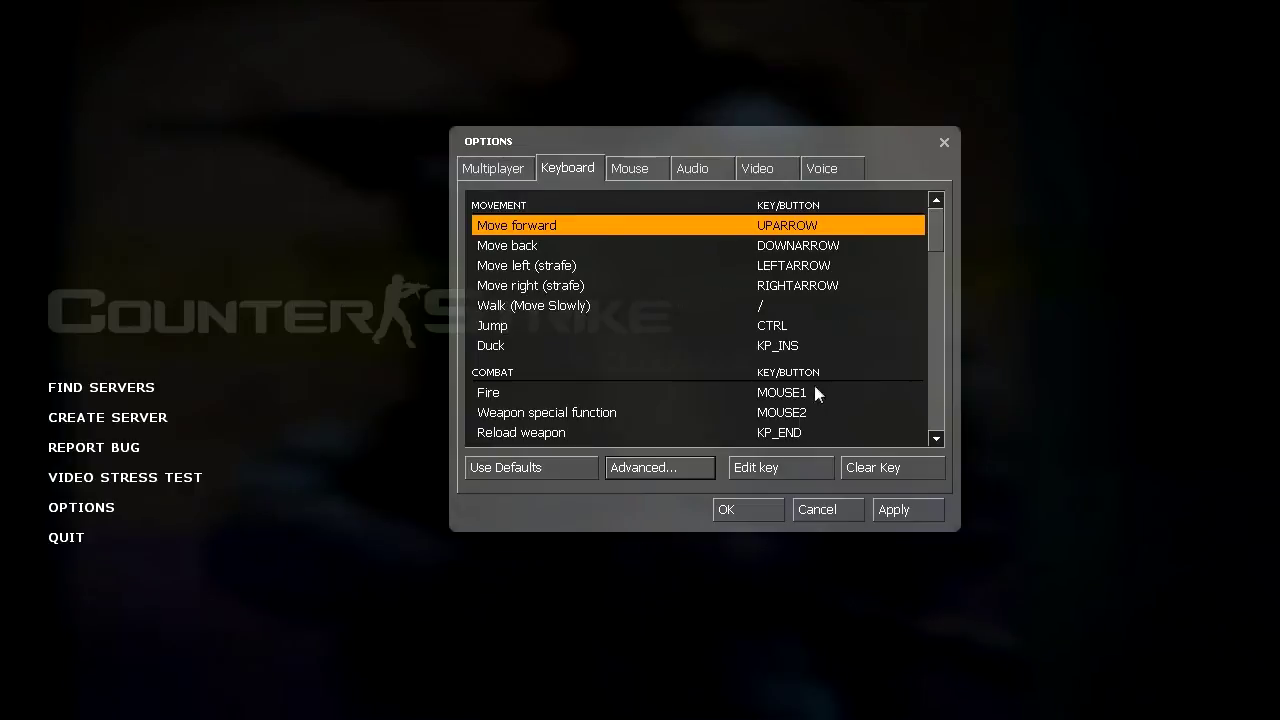
pyautogui.click(686, 466)
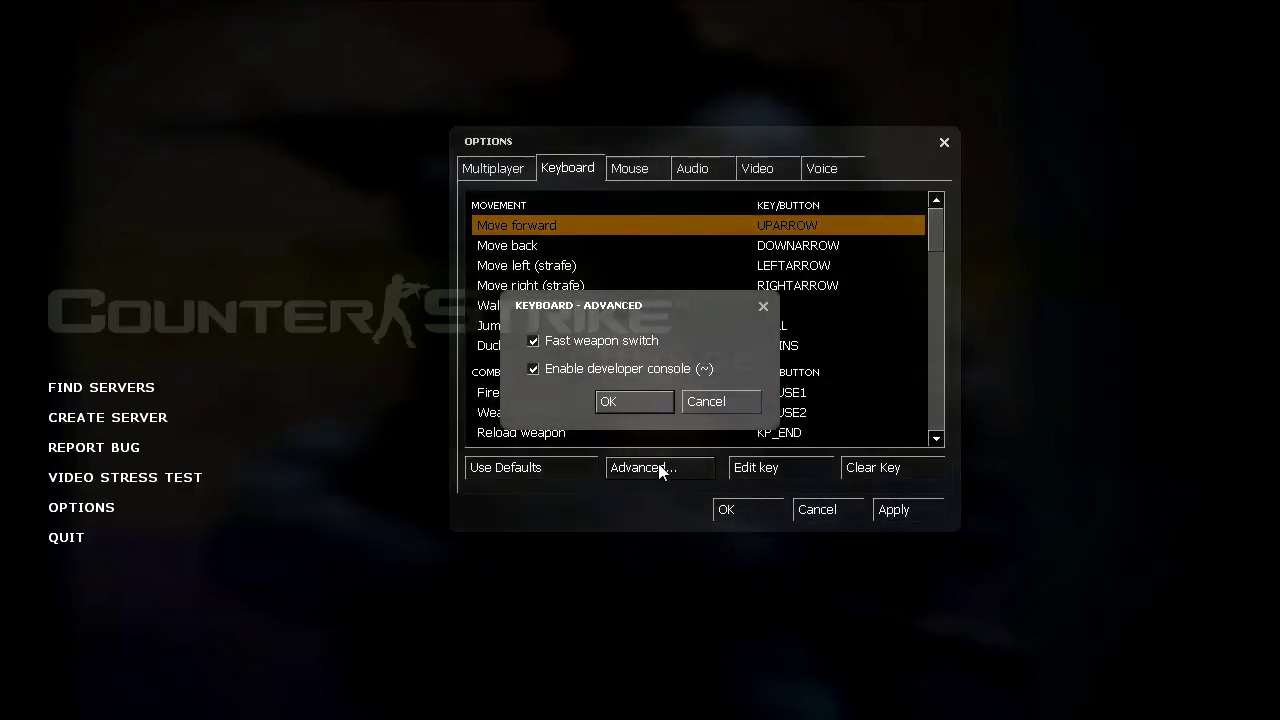
pyautogui.click(694, 398)
# - Open the developer console, move it aside, close it, then show the Mouse options
pyautogui.press('`')
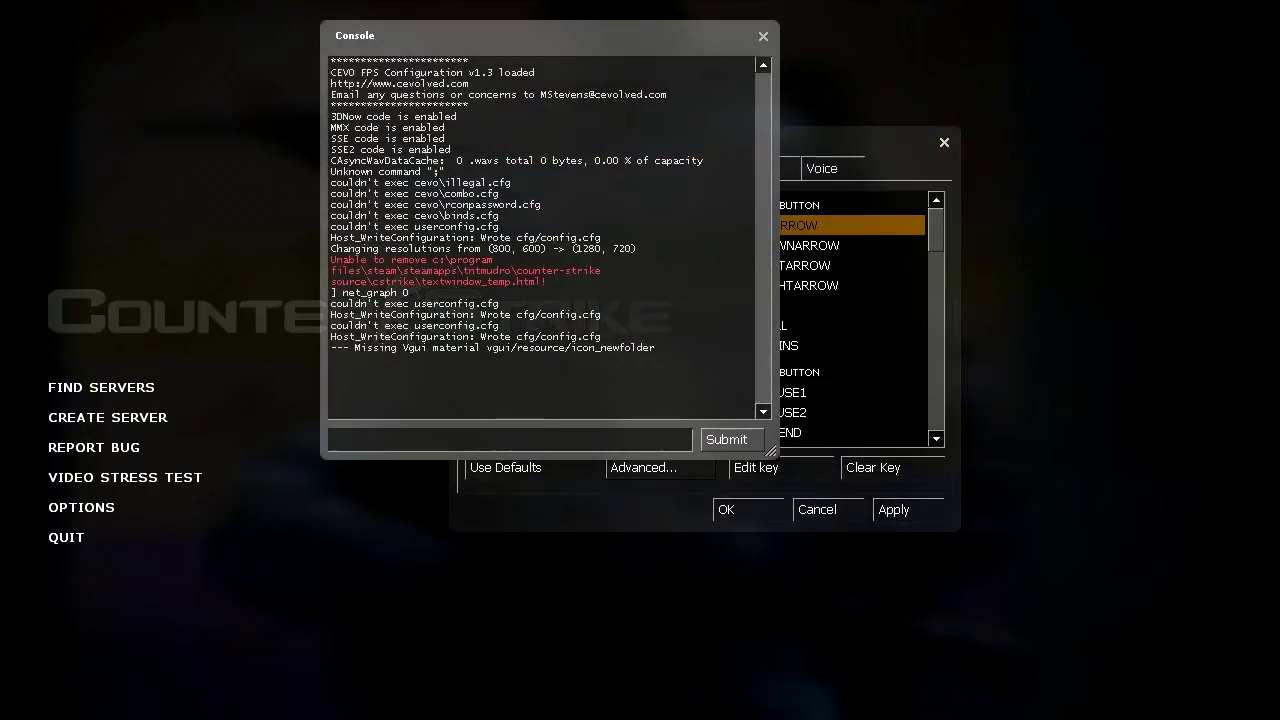
pyautogui.moveTo(557, 37); pyautogui.dragTo(860, 57)
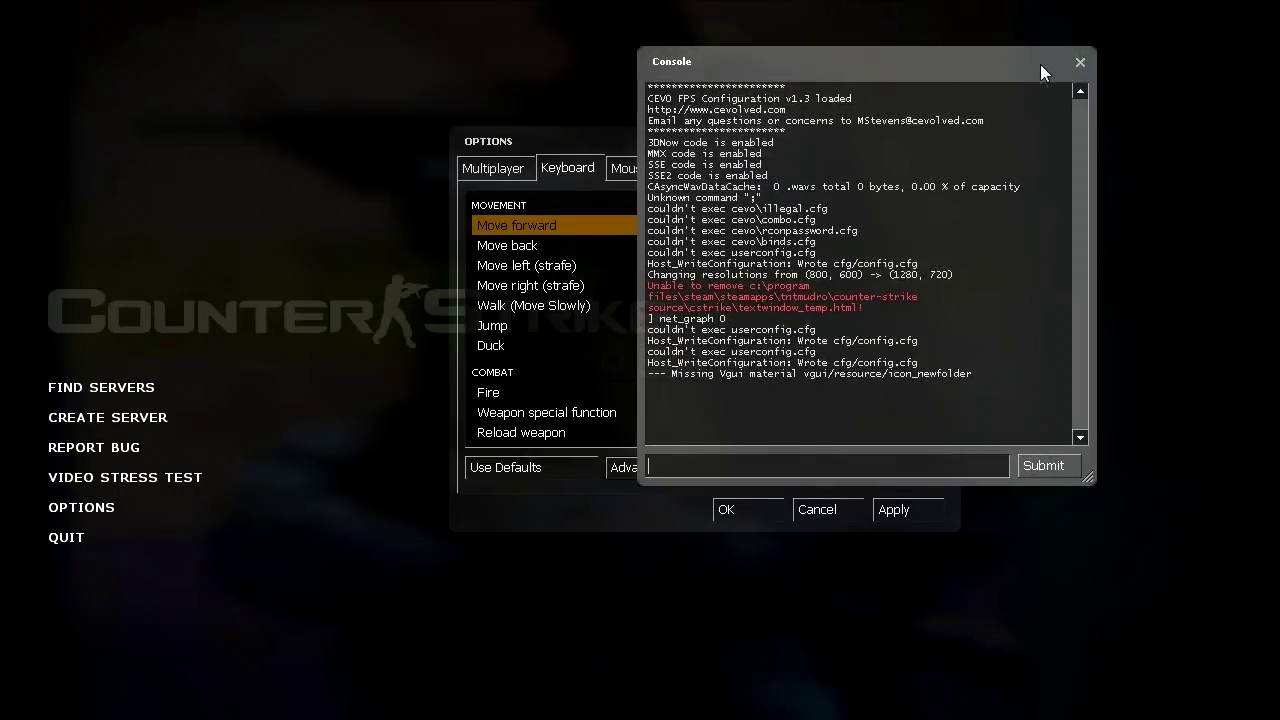
pyautogui.click(1080, 62)
pyautogui.press('`')
pyautogui.click(1079, 62)
pyautogui.click(633, 171)
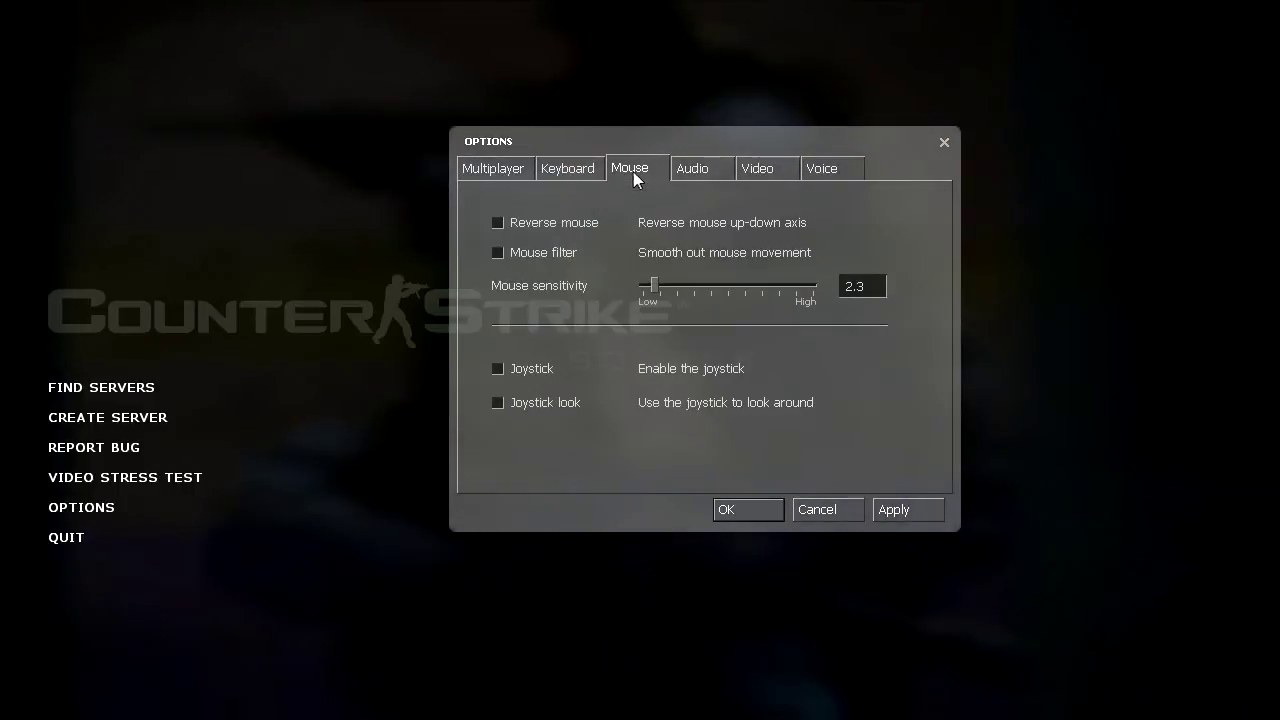
# - Turn off Reverse mouse, set mouse sensitivity to 2.3, and disable Joystick
pyautogui.click(558, 224)
pyautogui.moveTo(652, 287)
pyautogui.mouseDown()
pyautogui.moveTo(771, 289)
pyautogui.moveTo(605, 295)
pyautogui.moveTo(757, 300)
pyautogui.moveTo(754, 289)
pyautogui.moveTo(831, 286)
pyautogui.moveTo(674, 289)
pyautogui.mouseUp()
pyautogui.write('2.3')
pyautogui.click(513, 369)
pyautogui.click(699, 174)
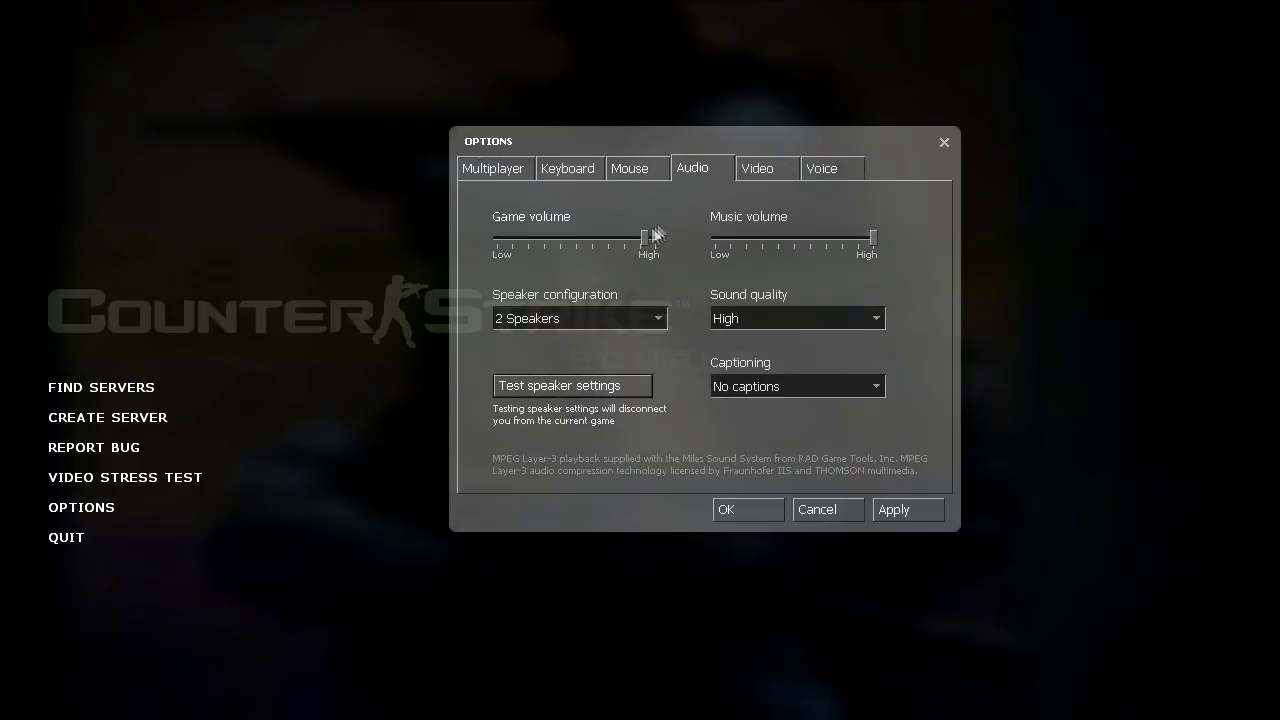
# - Raise game volume to High, choose Headphones speakers, and keep High sound quality
pyautogui.moveTo(645, 238); pyautogui.dragTo(656, 238)
pyautogui.click(598, 318)
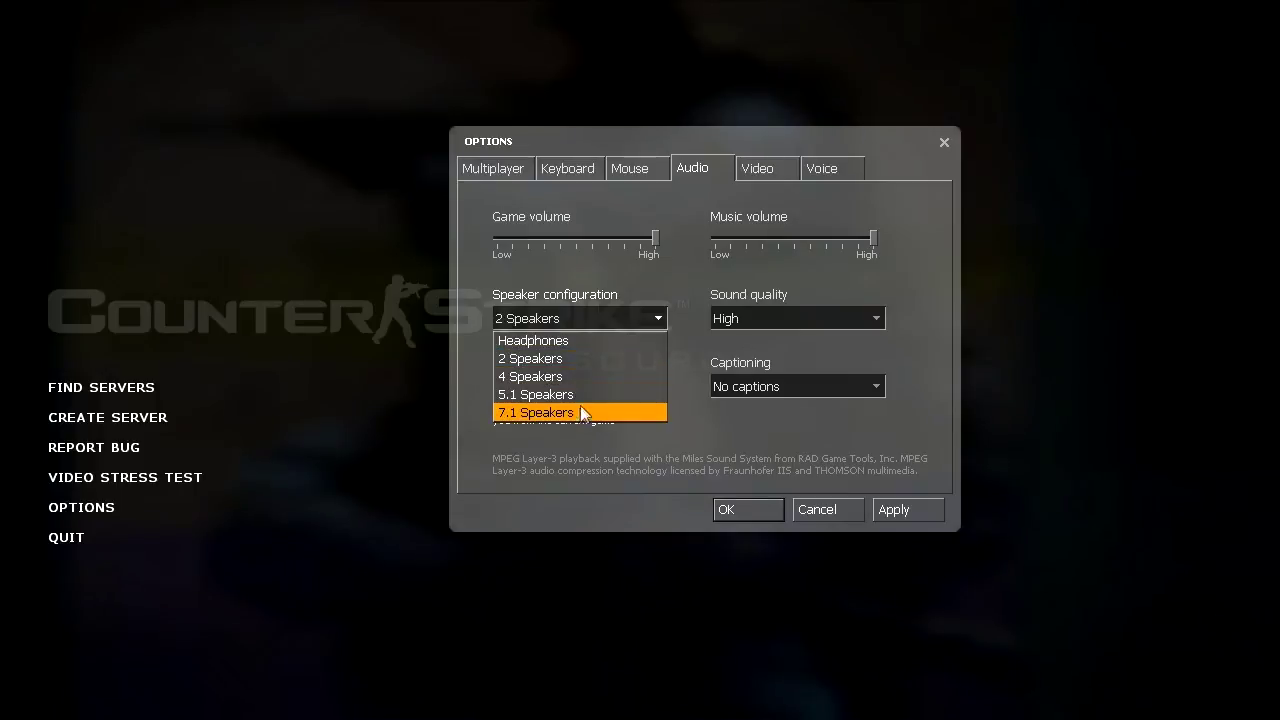
pyautogui.click(598, 340)
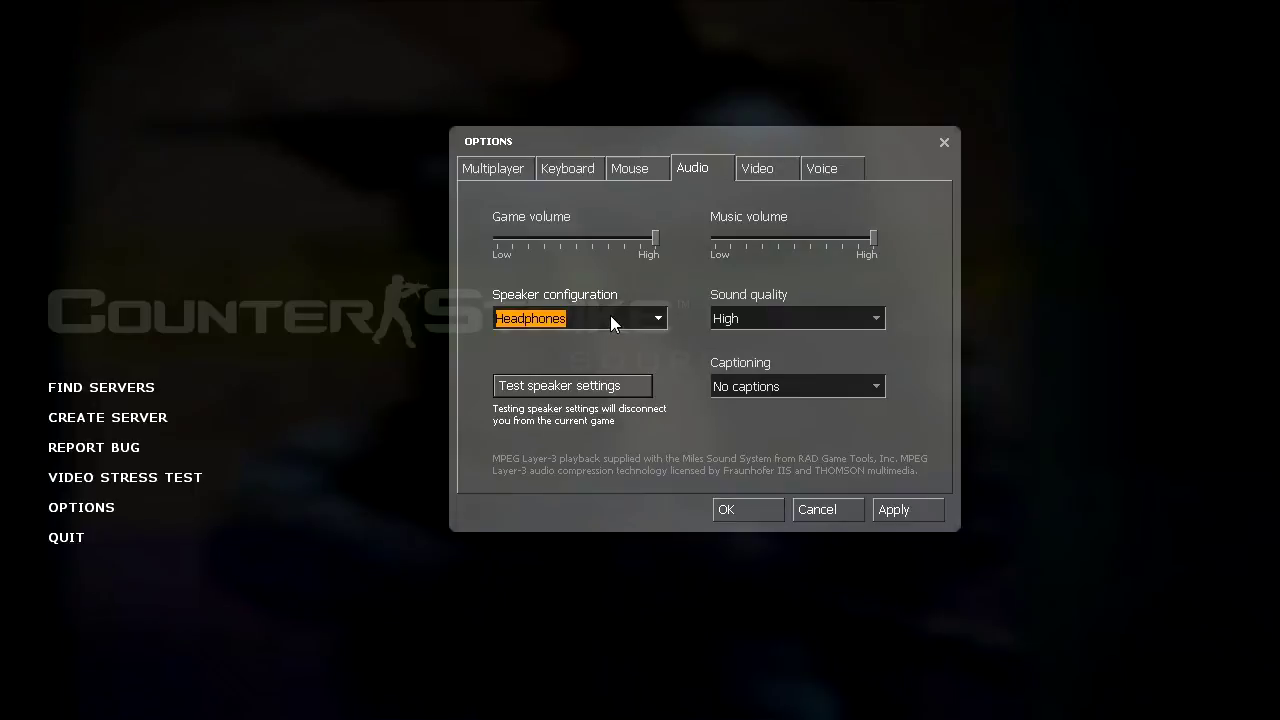
pyautogui.click(608, 316)
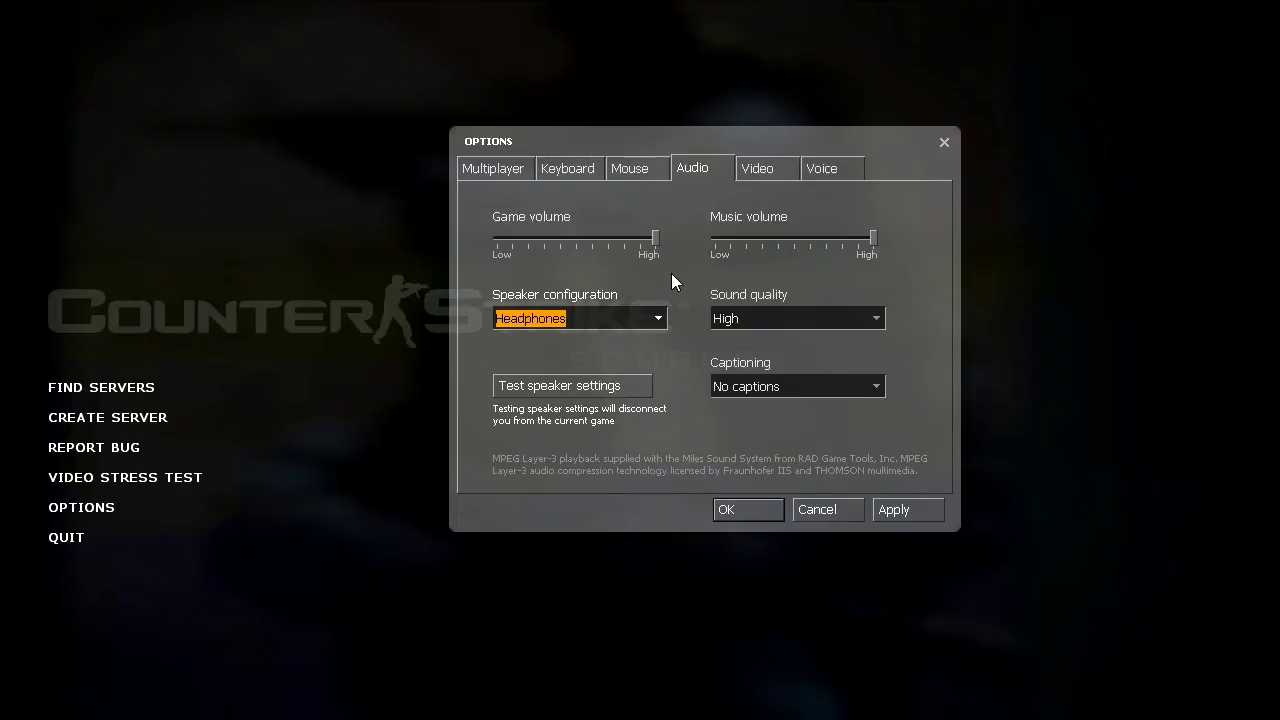
pyautogui.click(758, 318)
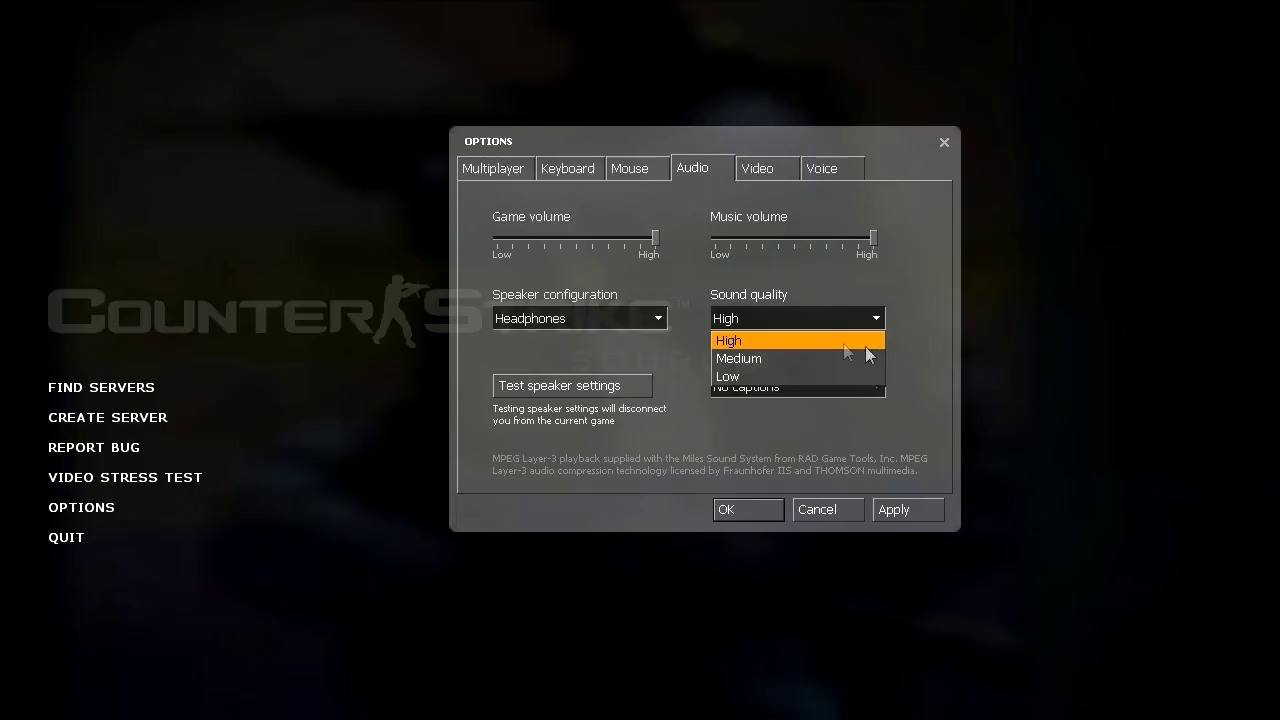
pyautogui.click(860, 342)
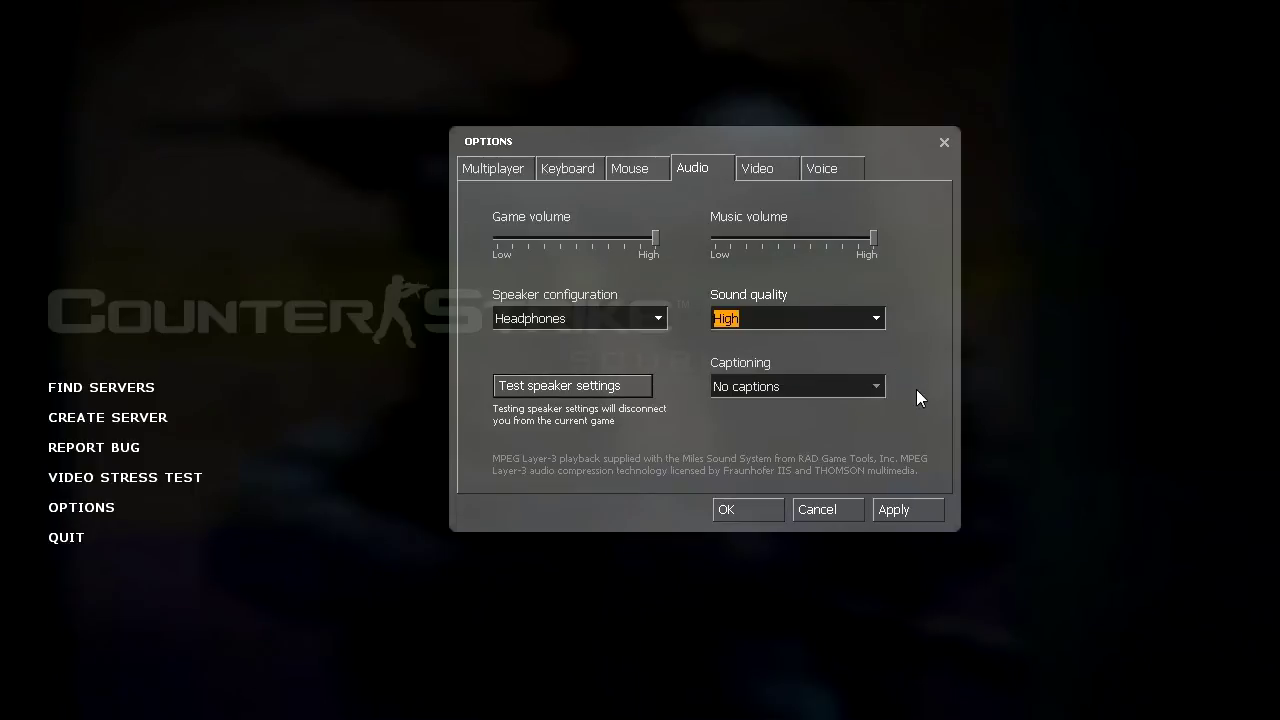
# - Keep captioning at No captions, then go to the Video tab
pyautogui.click(826, 388)
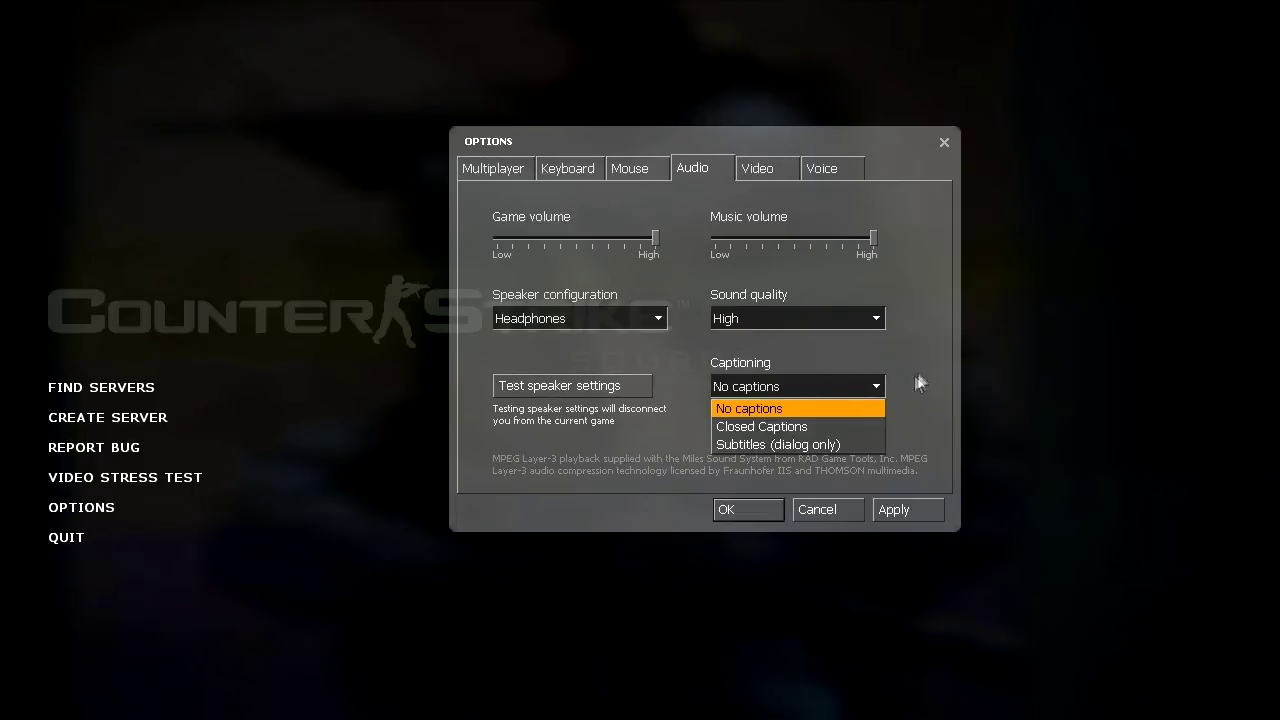
pyautogui.click(838, 409)
pyautogui.click(826, 390)
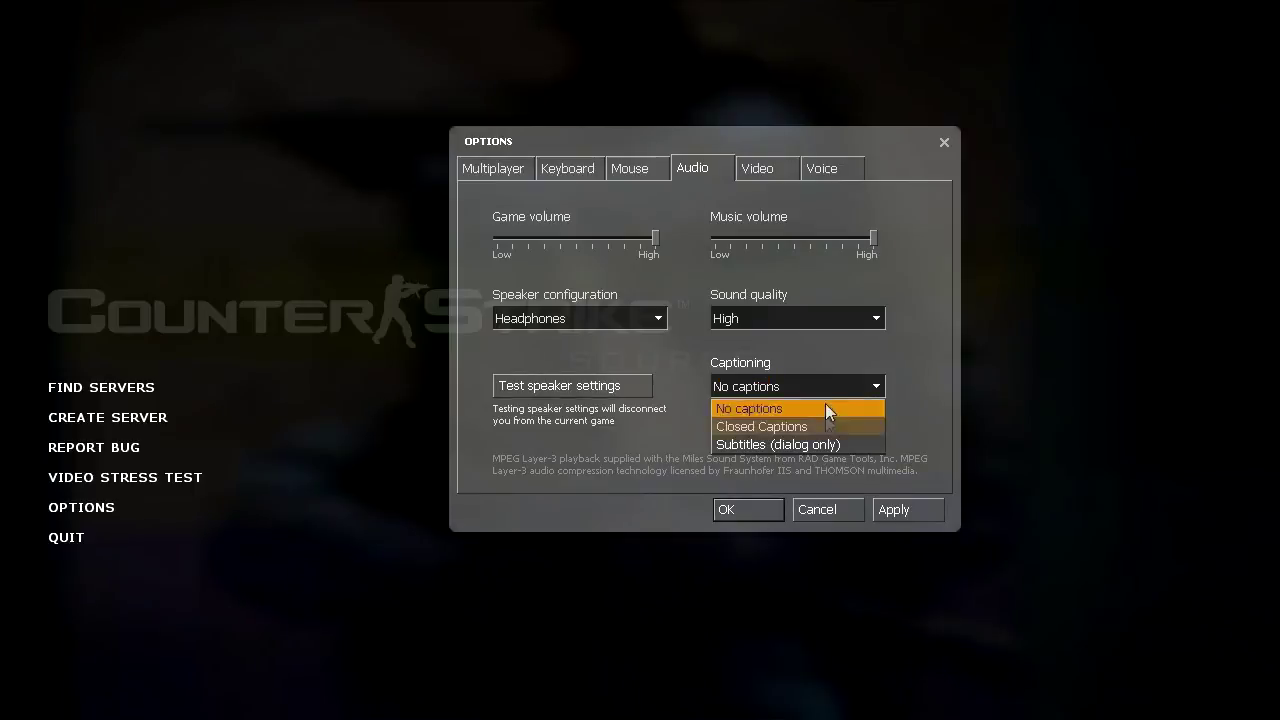
pyautogui.click(922, 377)
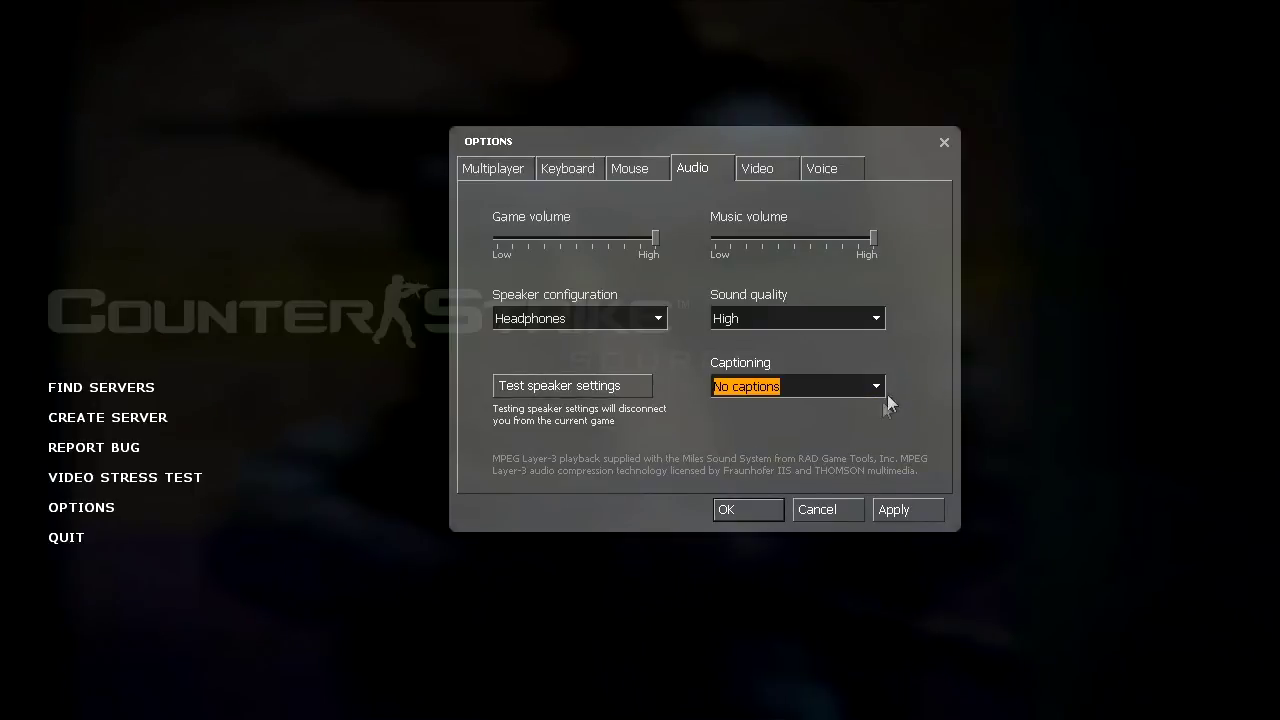
pyautogui.click(760, 173)
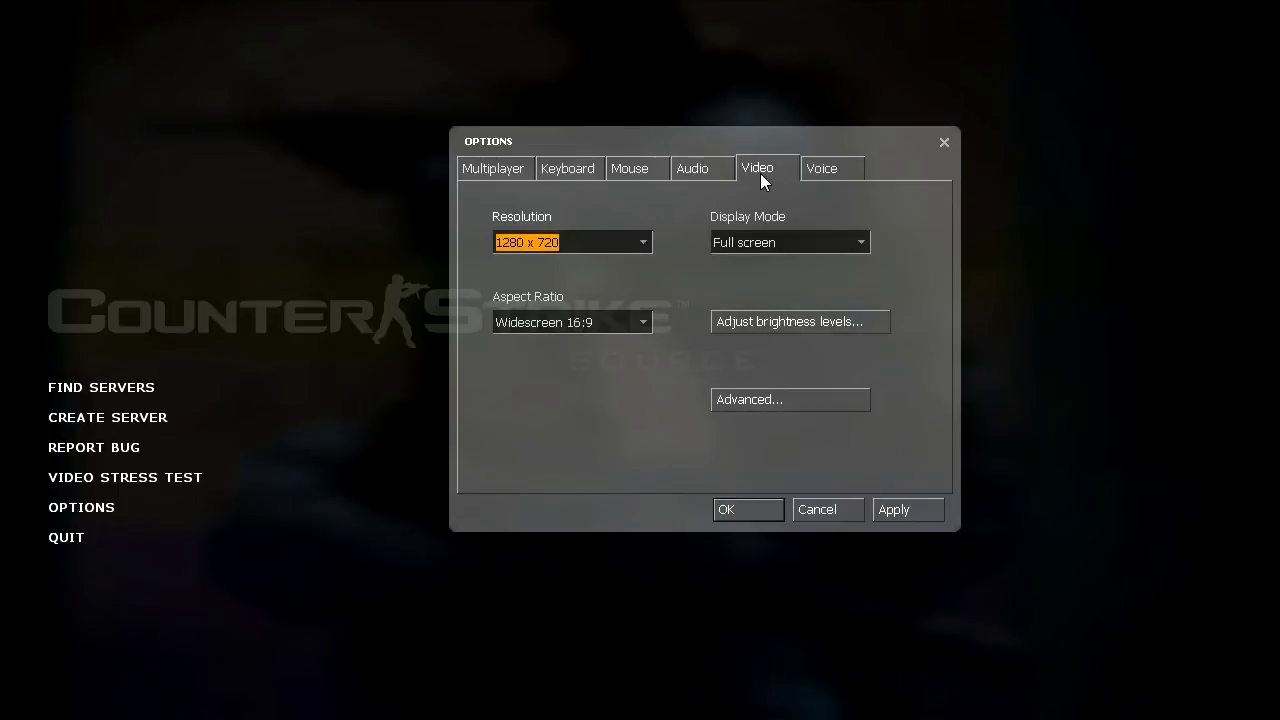
pyautogui.click(722, 170)
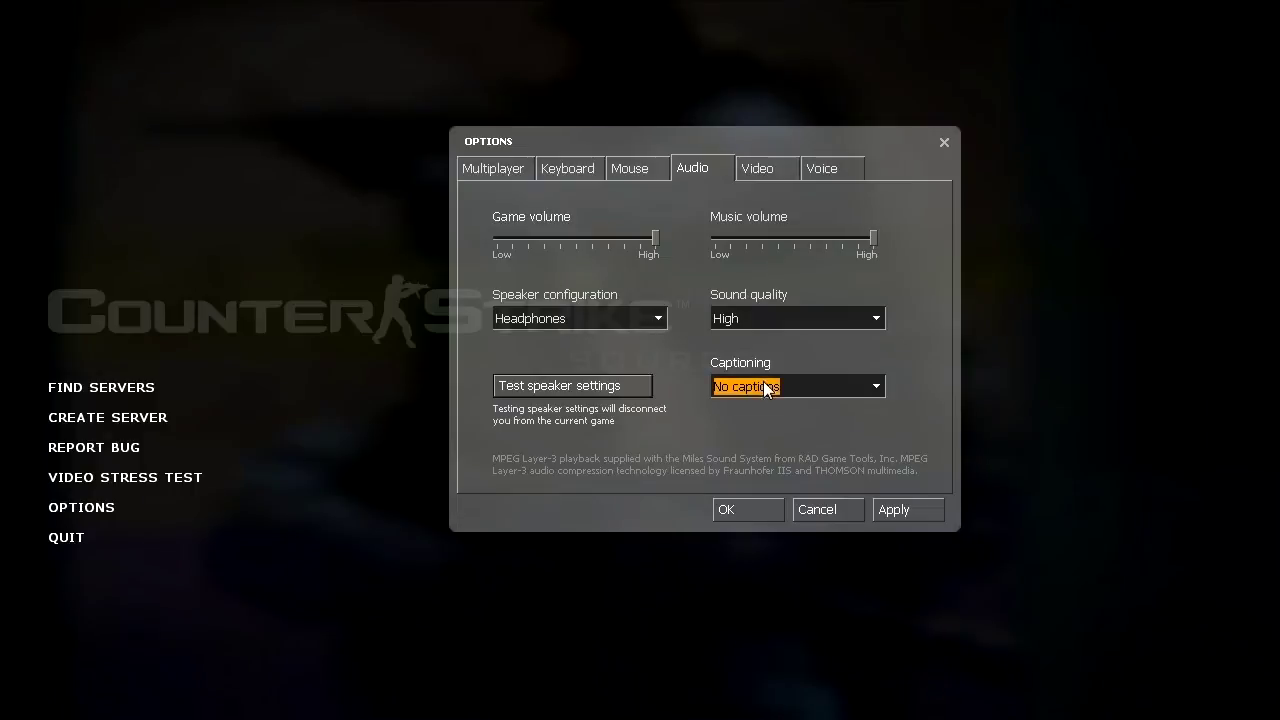
pyautogui.click(763, 386)
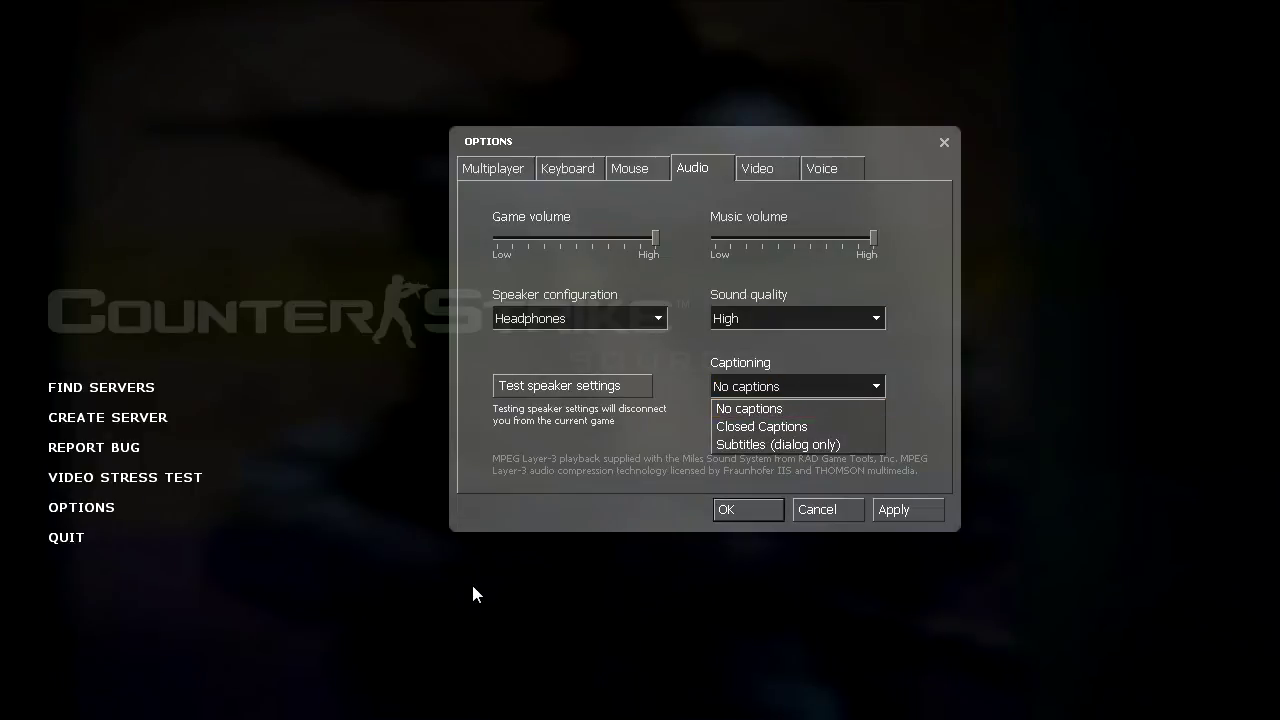
pyautogui.click(823, 408)
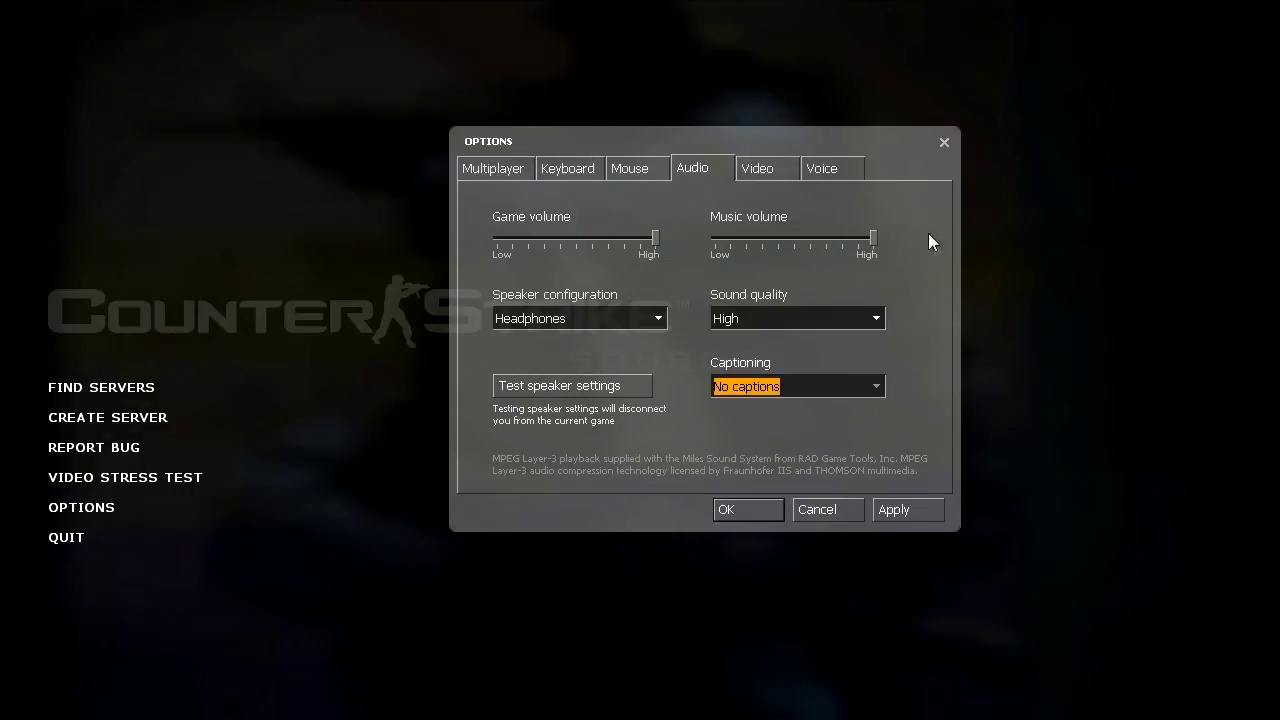
pyautogui.click(757, 172)
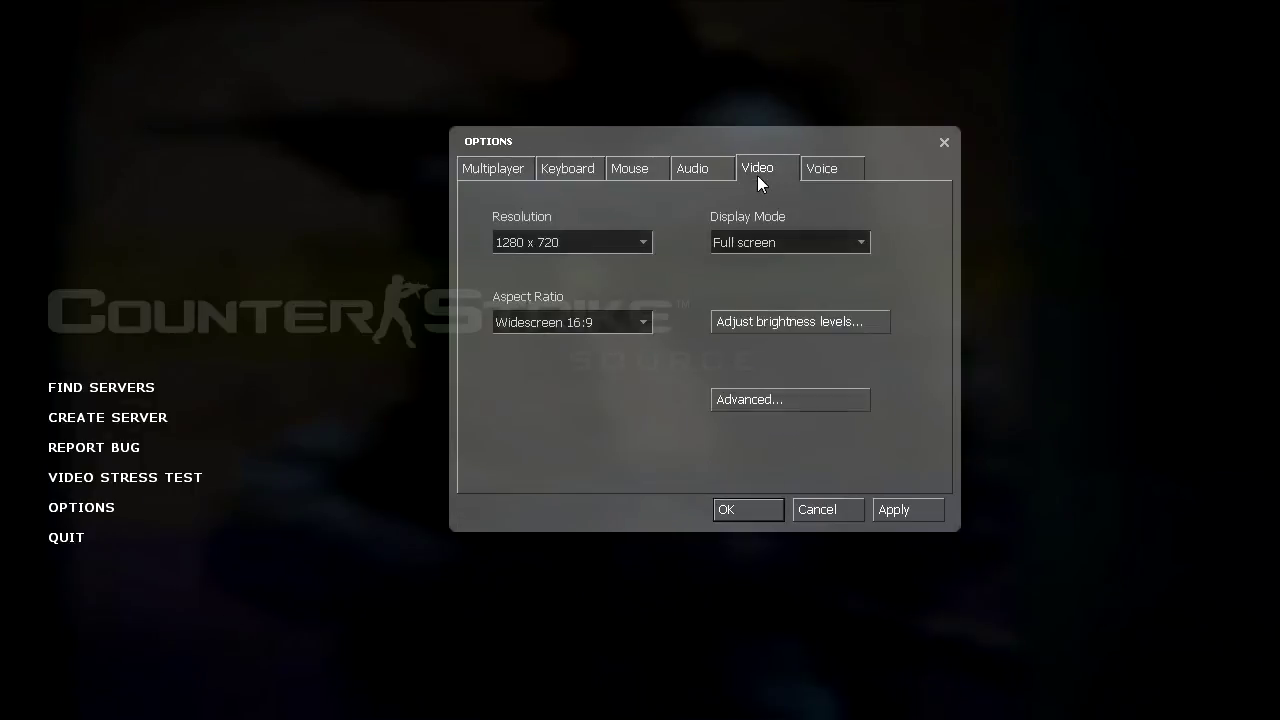
# - Browse the resolution list and try the Normal (4:3) aspect ratio, leaving 720 x 480
pyautogui.click(605, 242)
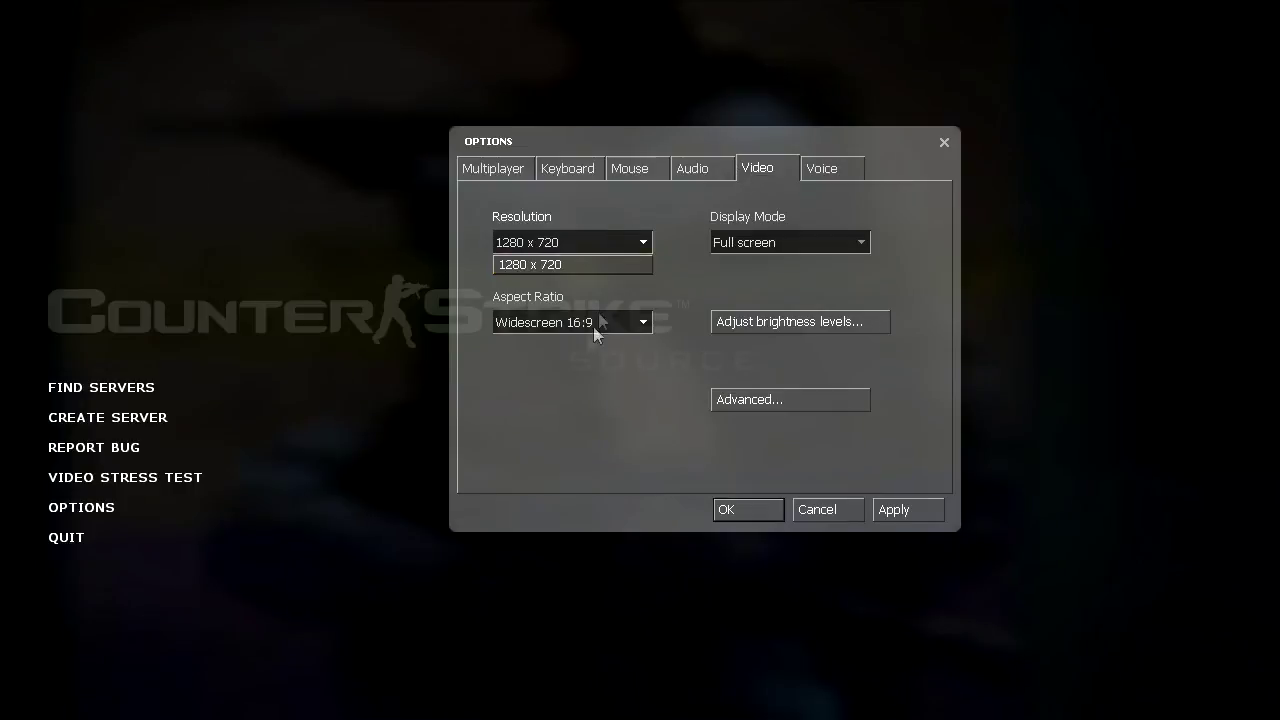
pyautogui.click(578, 238)
pyautogui.click(575, 251)
pyautogui.click(576, 324)
pyautogui.click(579, 343)
pyautogui.click(577, 243)
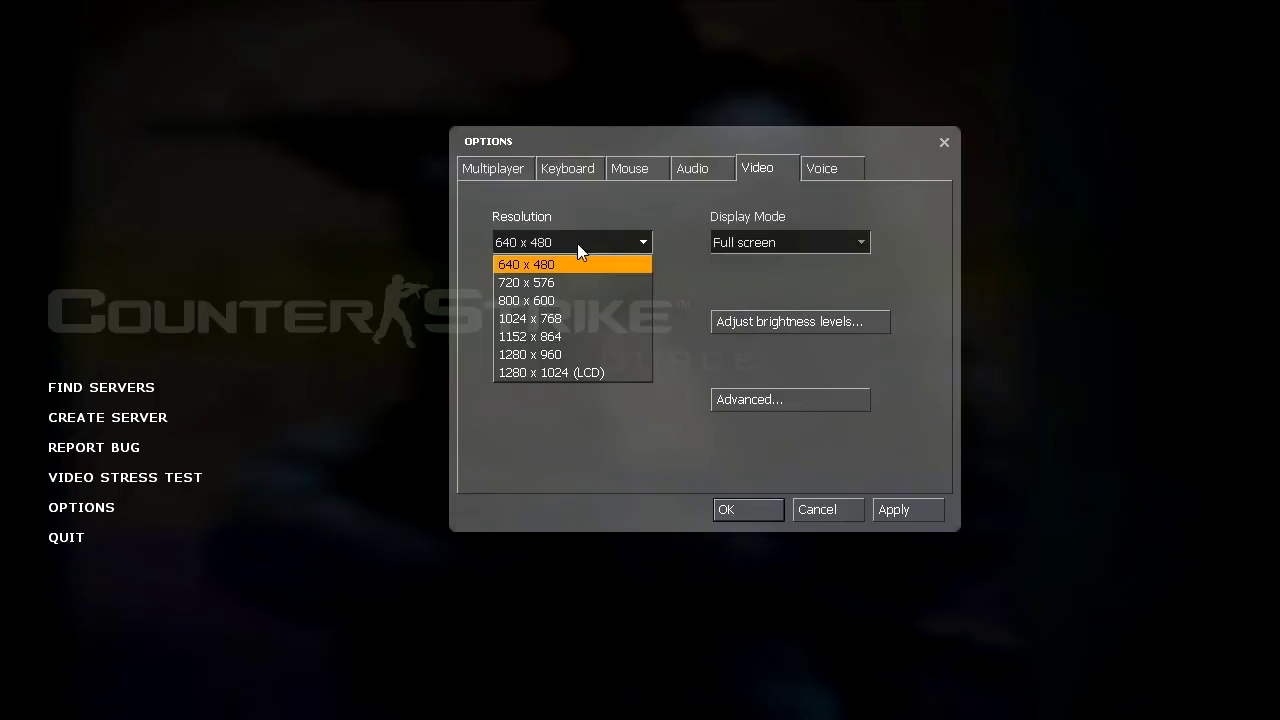
pyautogui.click(566, 416)
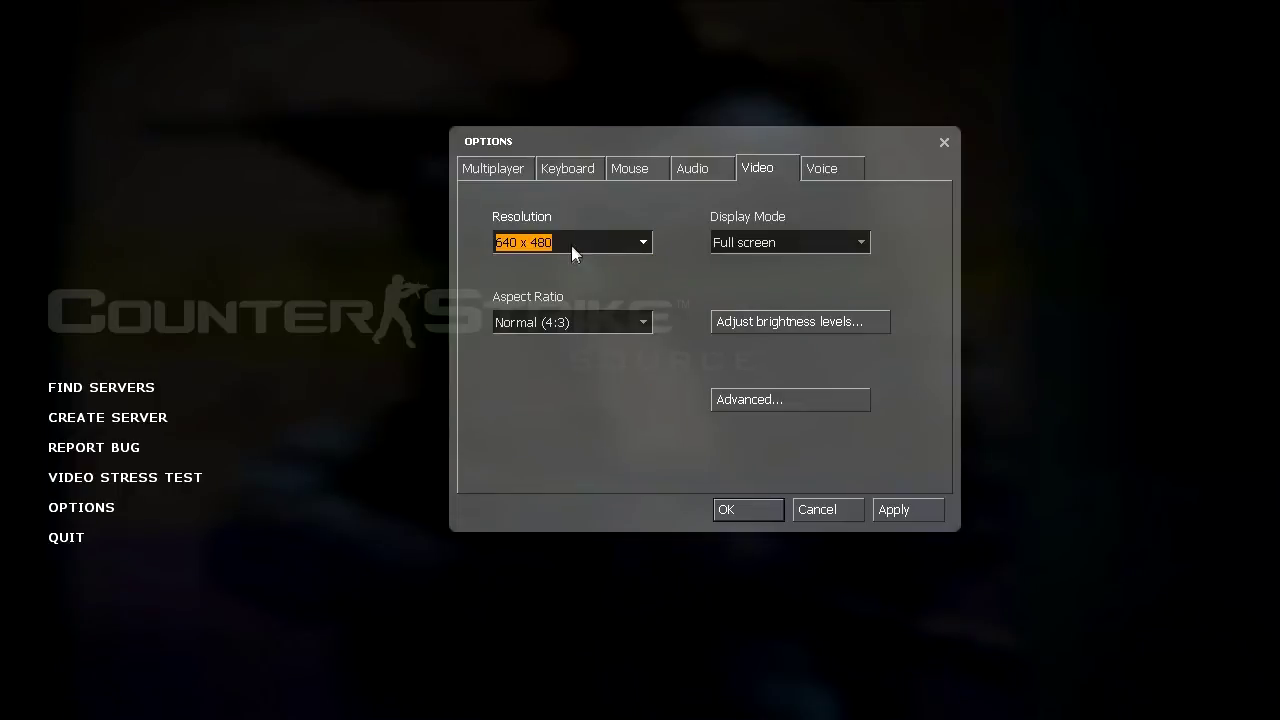
# - Set Aspect Ratio to Widescreen 16:10 with resolution kept at 720 x 480
pyautogui.click(571, 245)
pyautogui.click(536, 420)
pyautogui.click(579, 325)
pyautogui.click(599, 376)
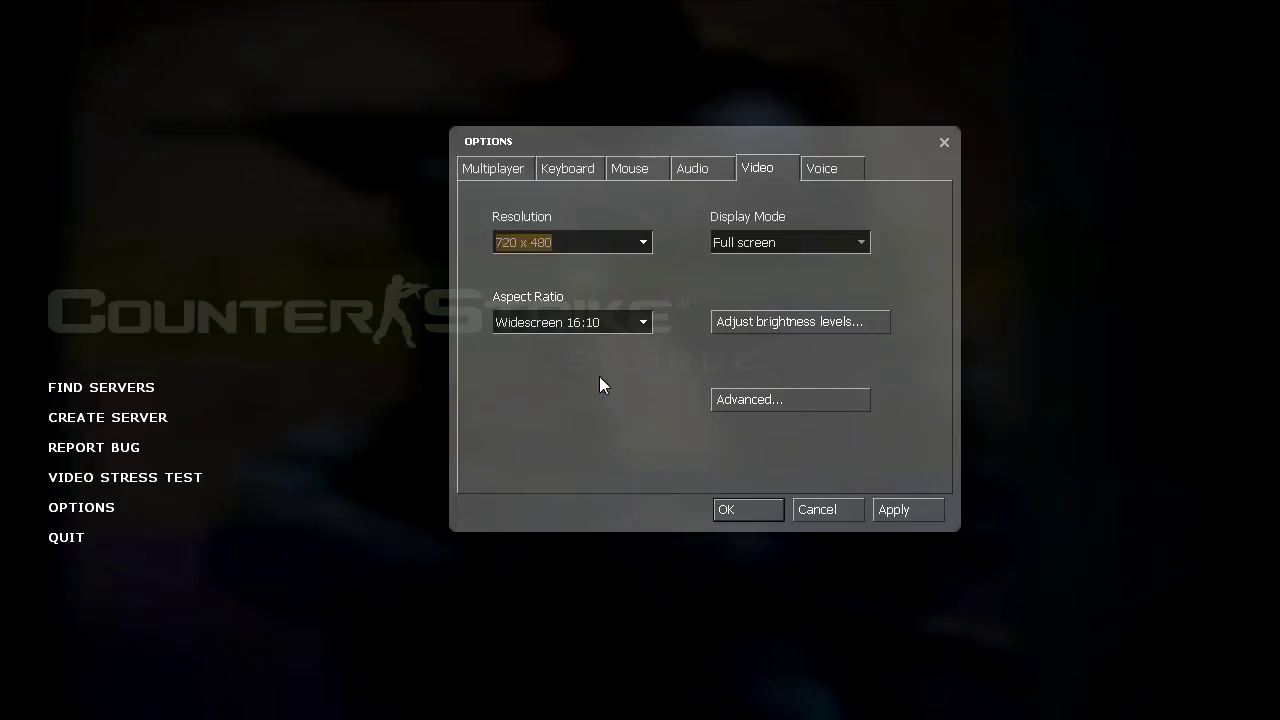
pyautogui.click(590, 243)
pyautogui.click(574, 369)
pyautogui.click(580, 322)
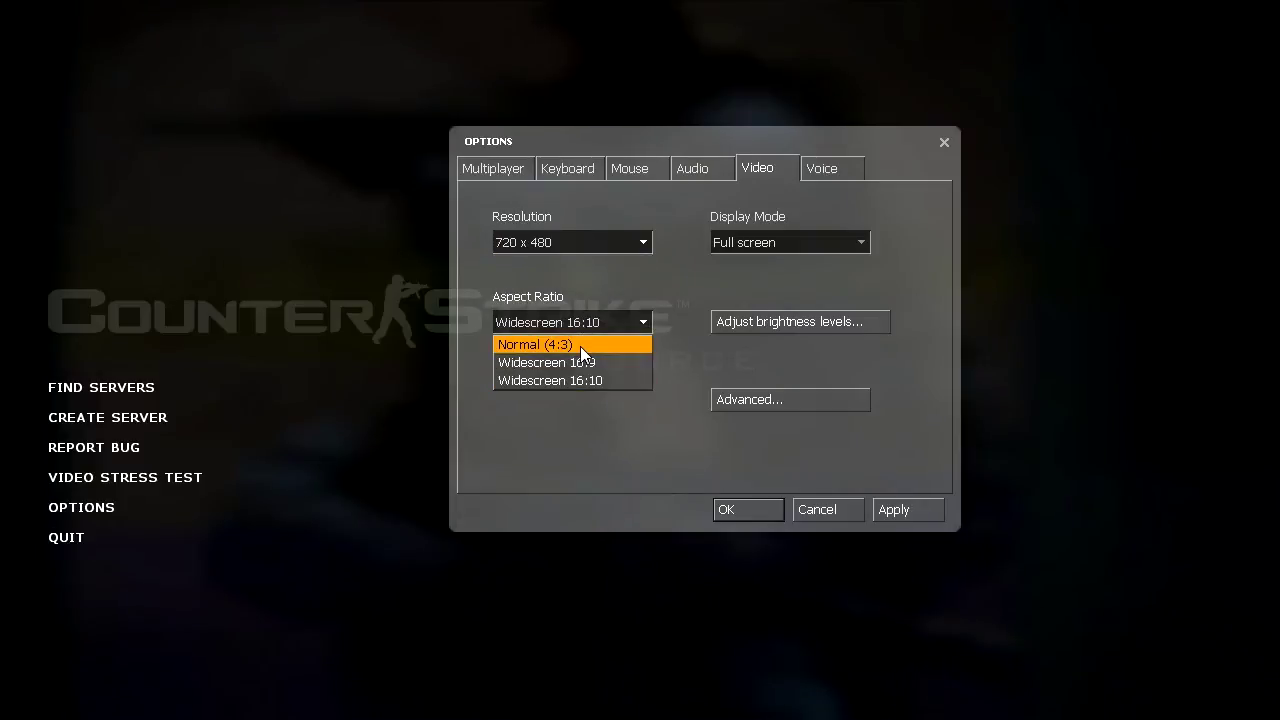
pyautogui.click(589, 381)
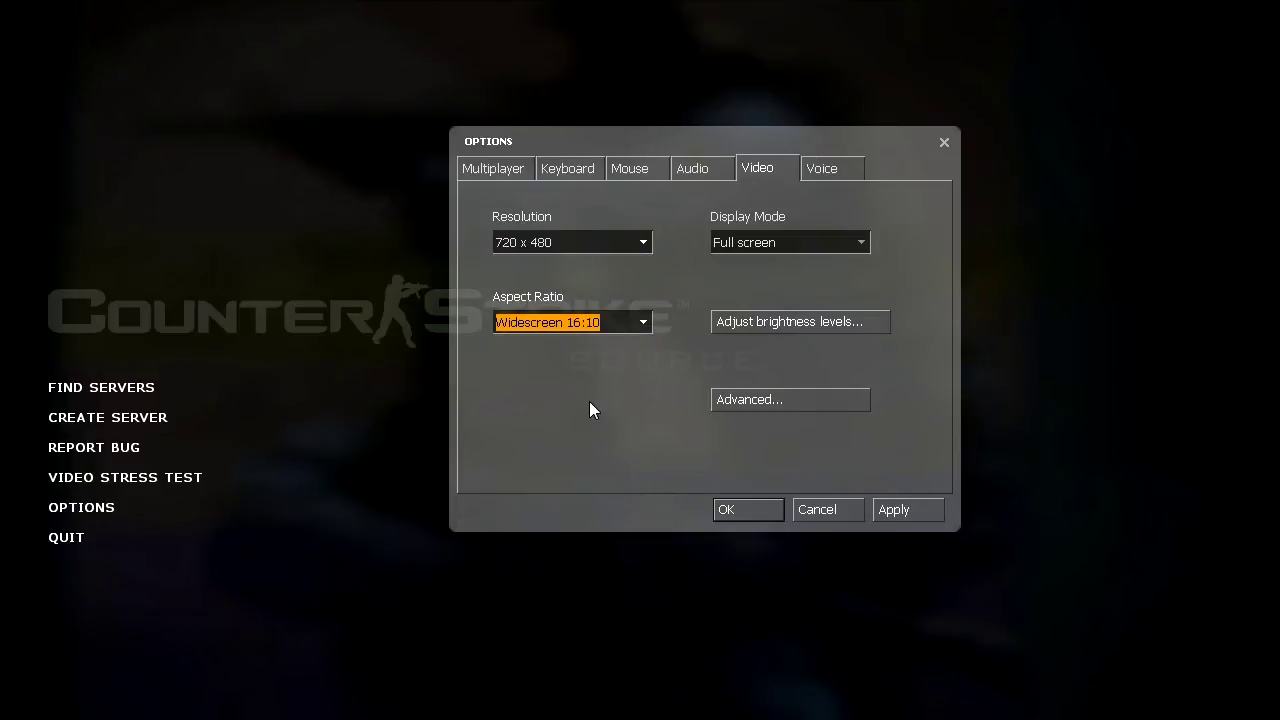
pyautogui.click(578, 332)
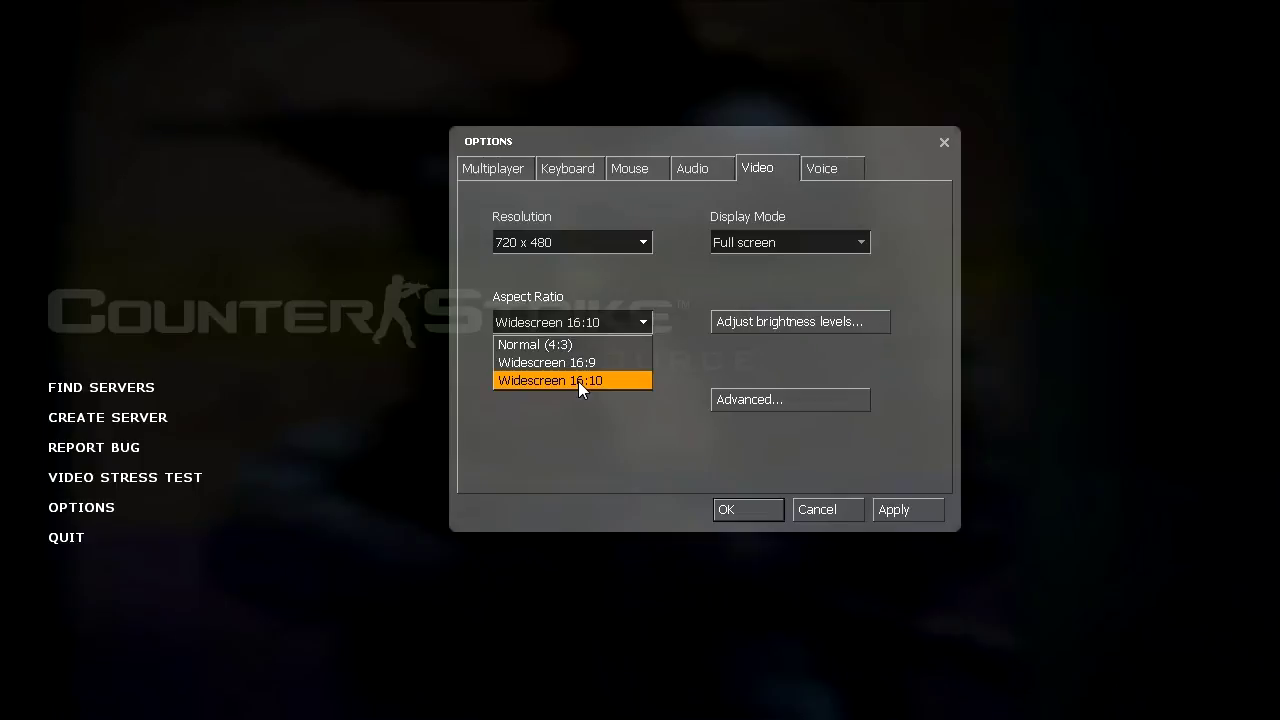
pyautogui.click(576, 424)
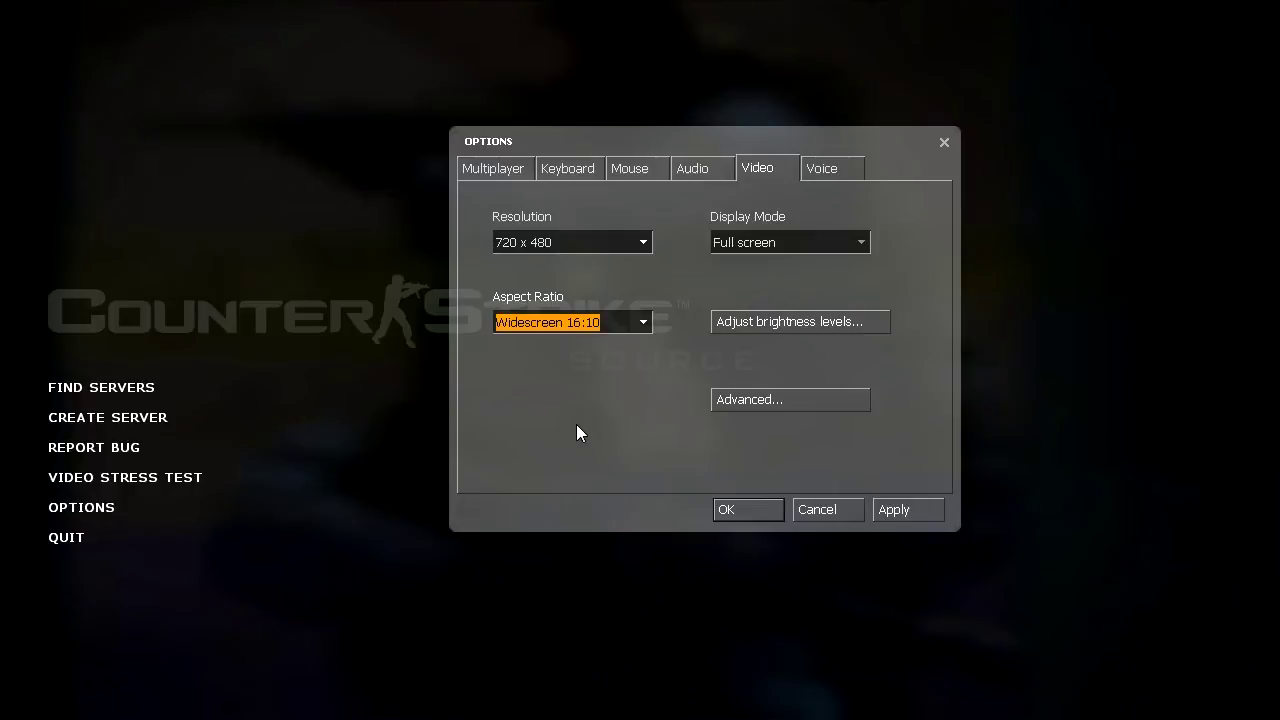
# - Keep Display Mode at Full screen and open Adjust brightness levels
pyautogui.click(790, 244)
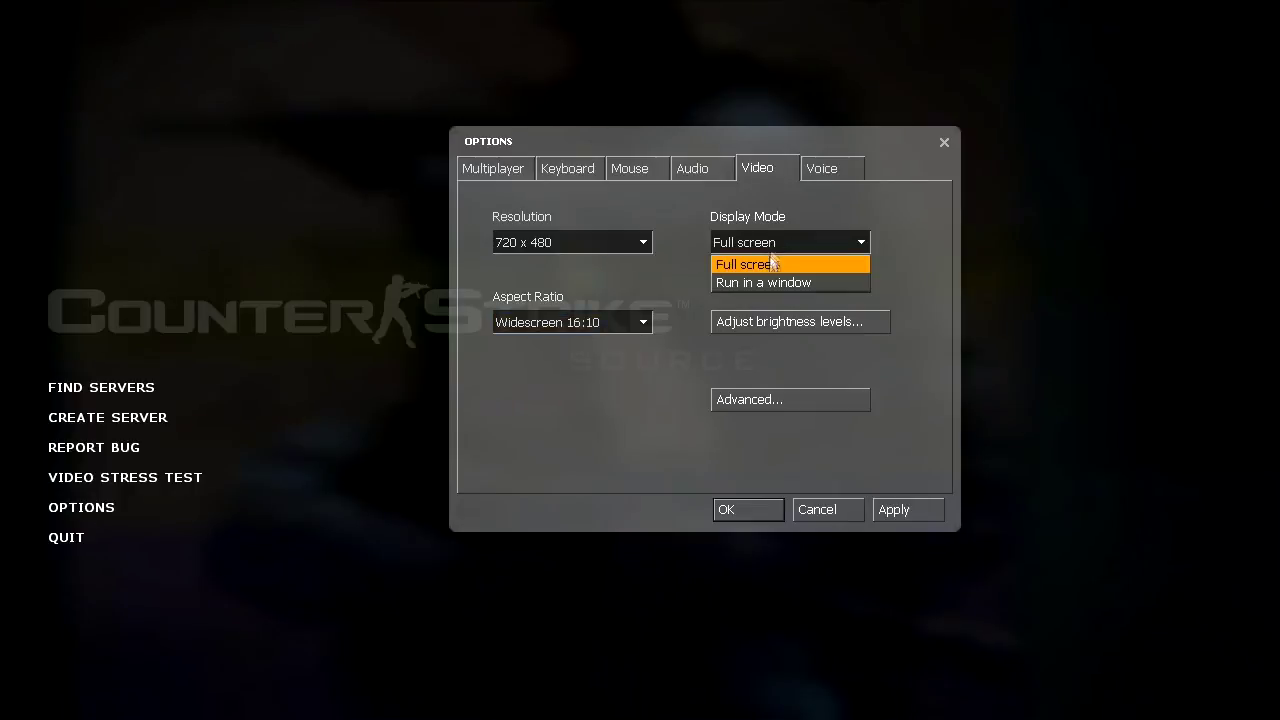
pyautogui.click(908, 248)
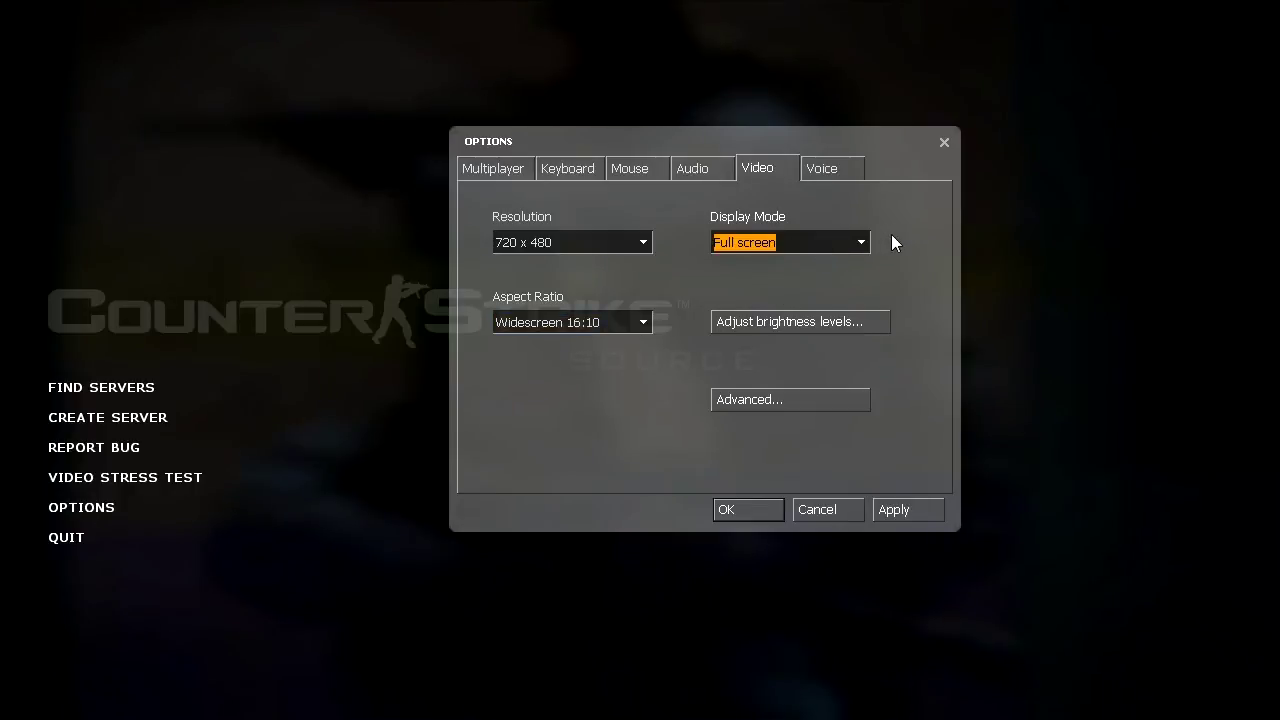
pyautogui.click(884, 321)
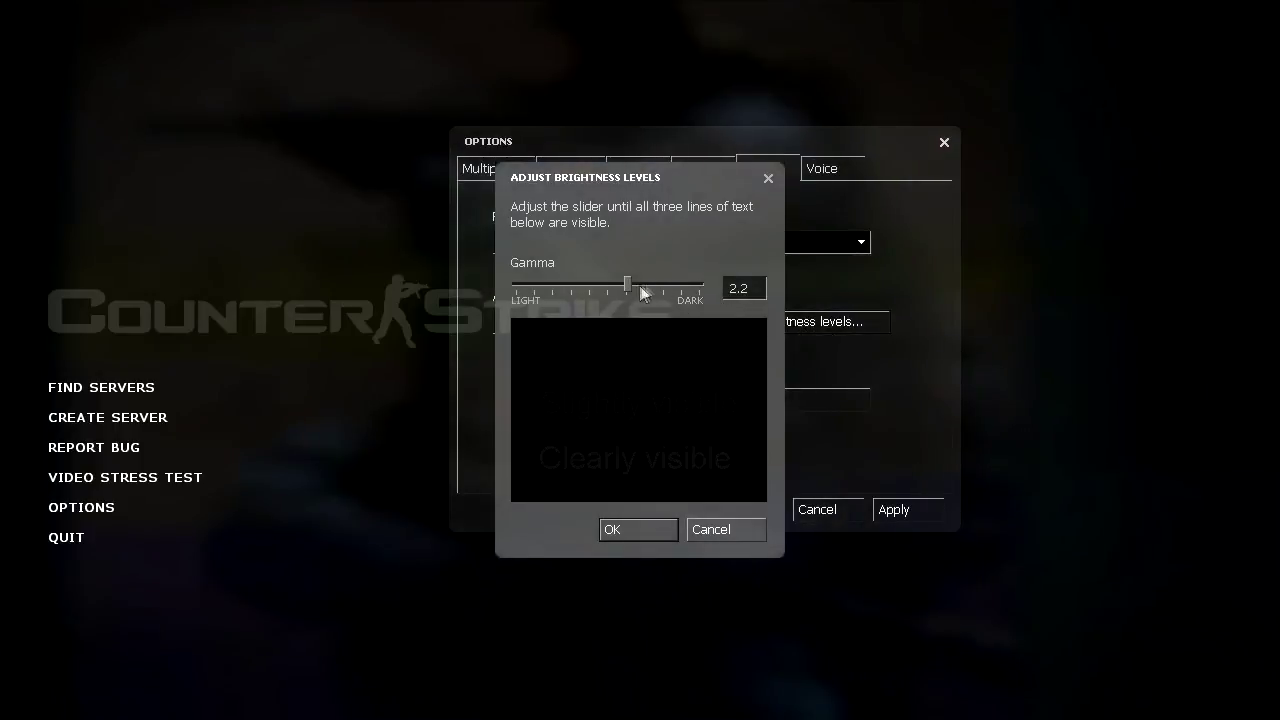
# - Set Gamma to about 2.0, confirm the brightness dialog, and open Video Advanced
pyautogui.moveTo(627, 286)
pyautogui.mouseDown()
pyautogui.moveTo(497, 290)
pyautogui.moveTo(637, 297)
pyautogui.moveTo(485, 297)
pyautogui.moveTo(653, 289)
pyautogui.moveTo(617, 289)
pyautogui.mouseUp()
pyautogui.write('14')
pyautogui.moveTo(697, 286); pyautogui.dragTo(623, 283)
pyautogui.press('Return')
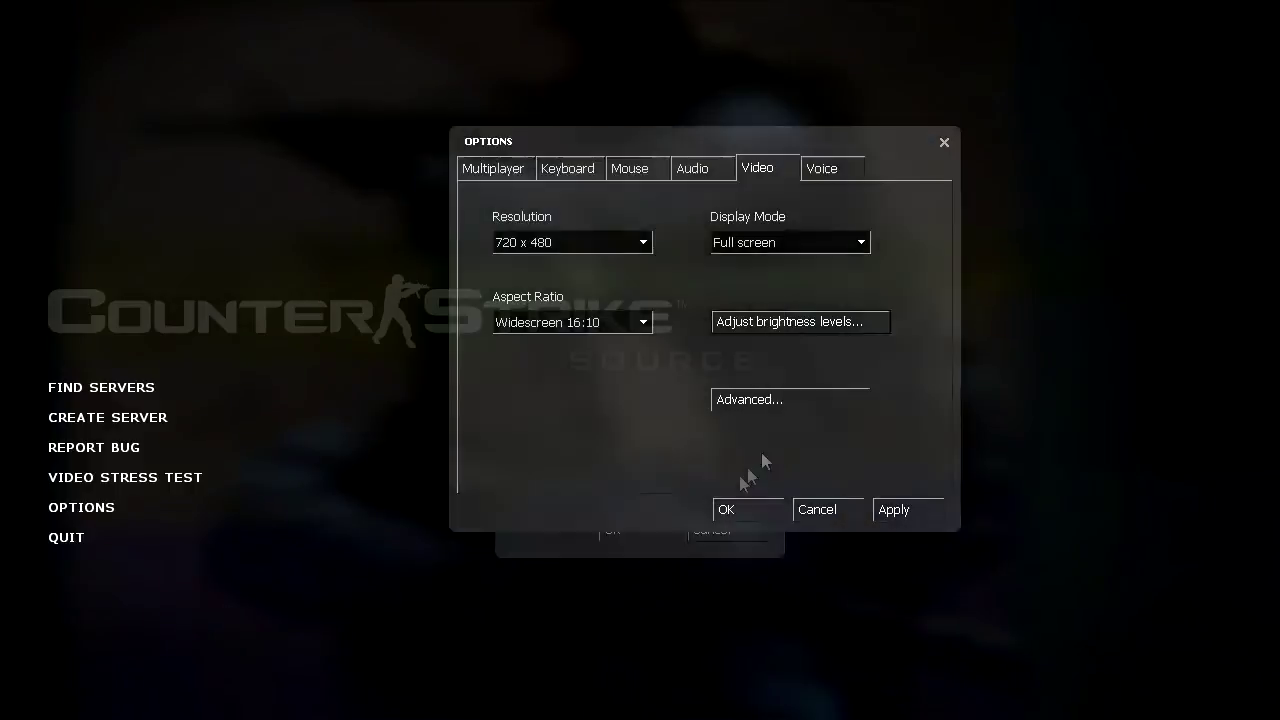
pyautogui.click(775, 396)
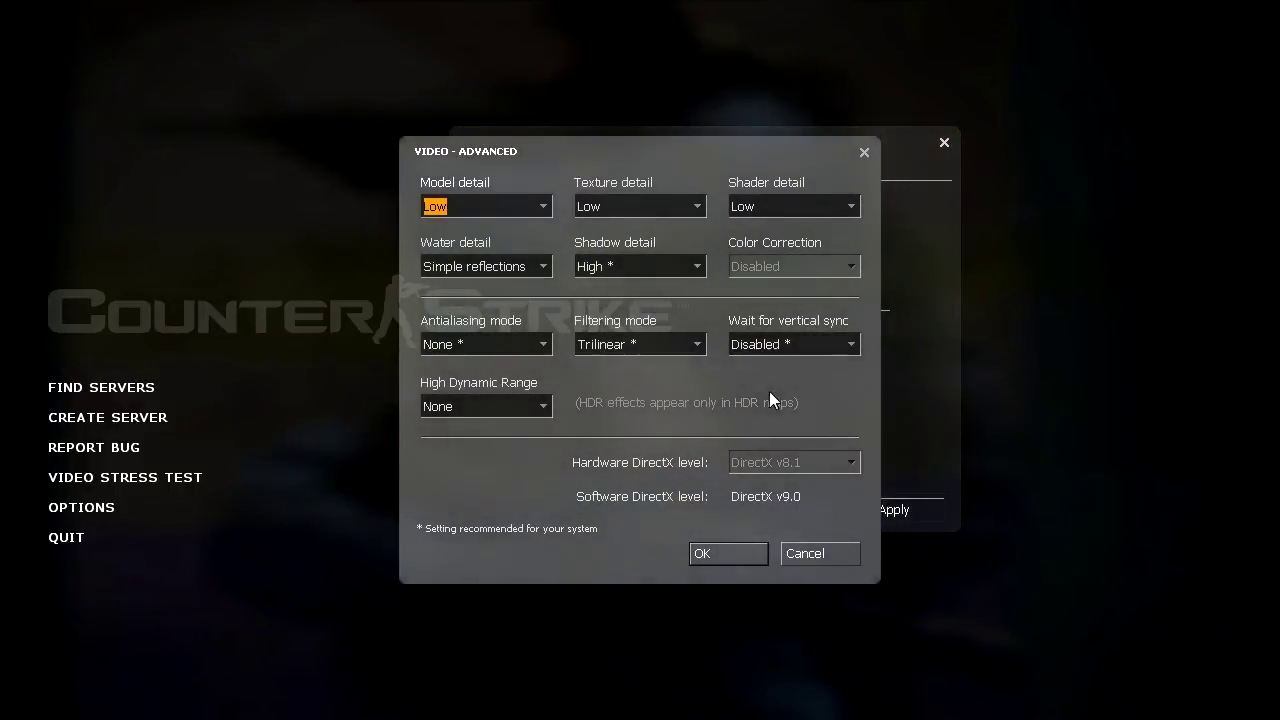
# - Keep model, texture and shader detail at Low
pyautogui.click(485, 207)
pyautogui.click(547, 156)
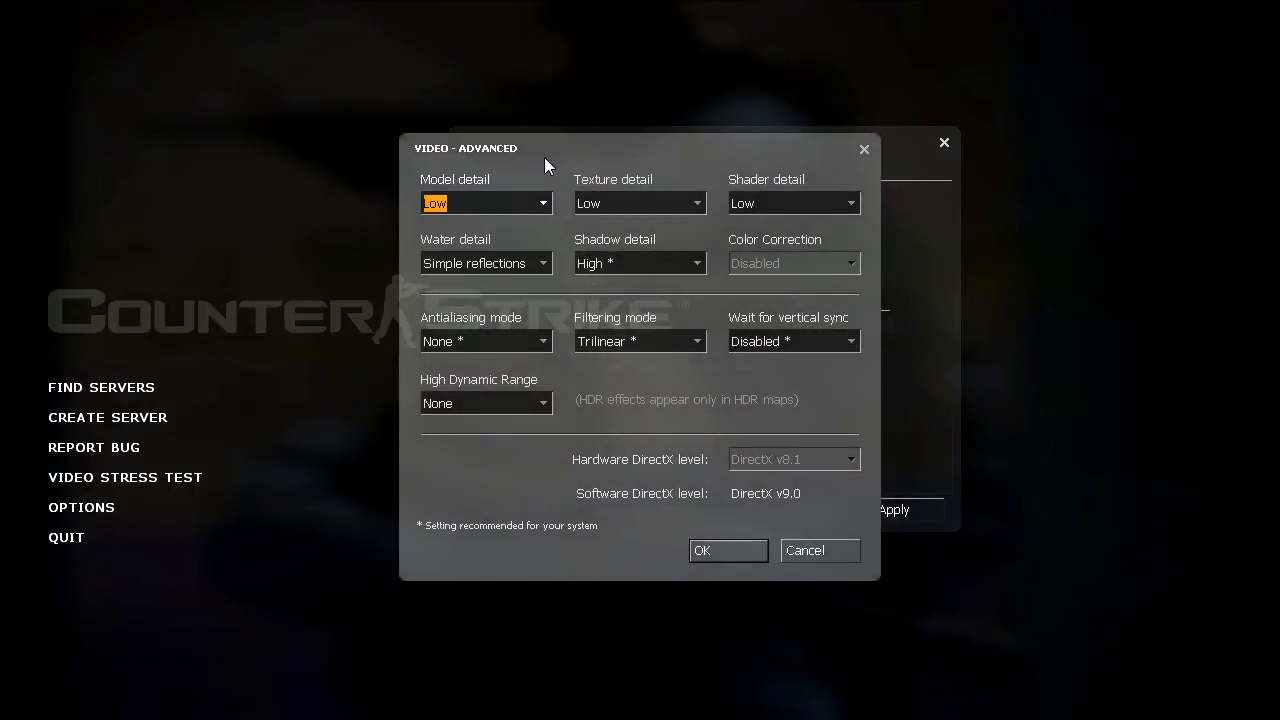
pyautogui.click(597, 205)
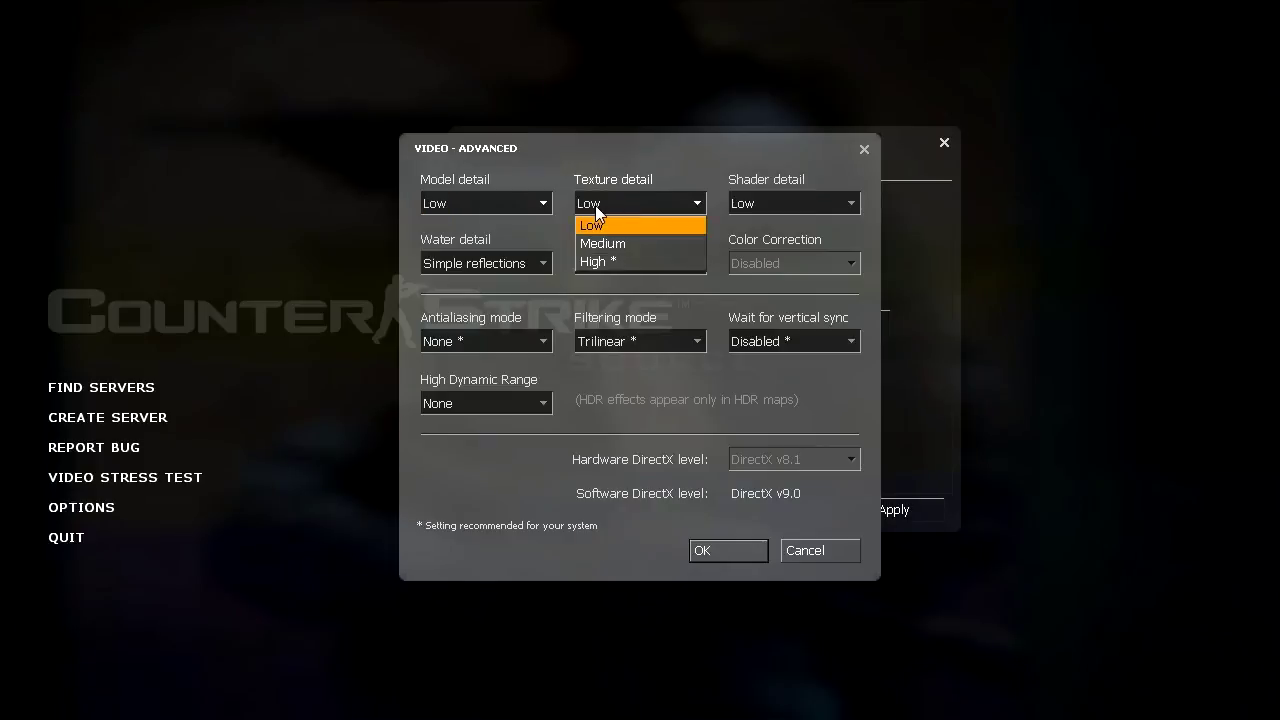
pyautogui.click(671, 152)
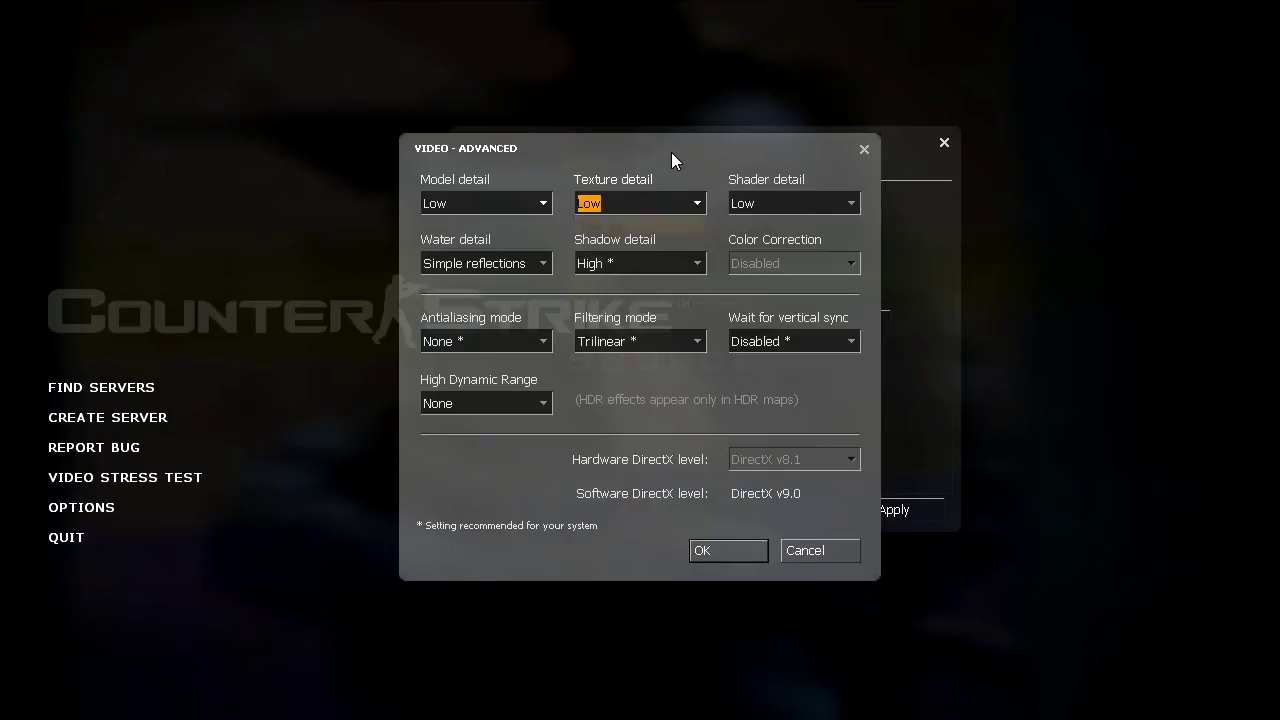
pyautogui.click(763, 203)
pyautogui.click(770, 158)
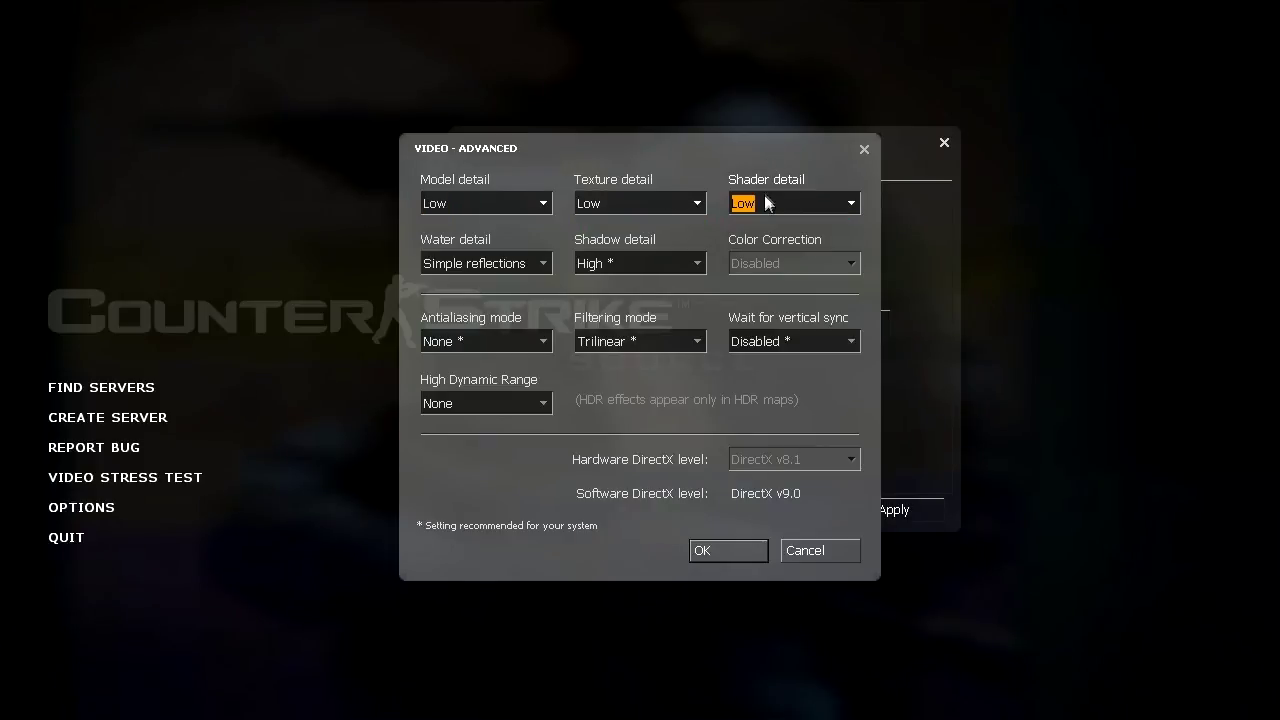
# - Keep water detail at Simple reflections and set shadow detail to High
pyautogui.click(650, 257)
pyautogui.click(479, 261)
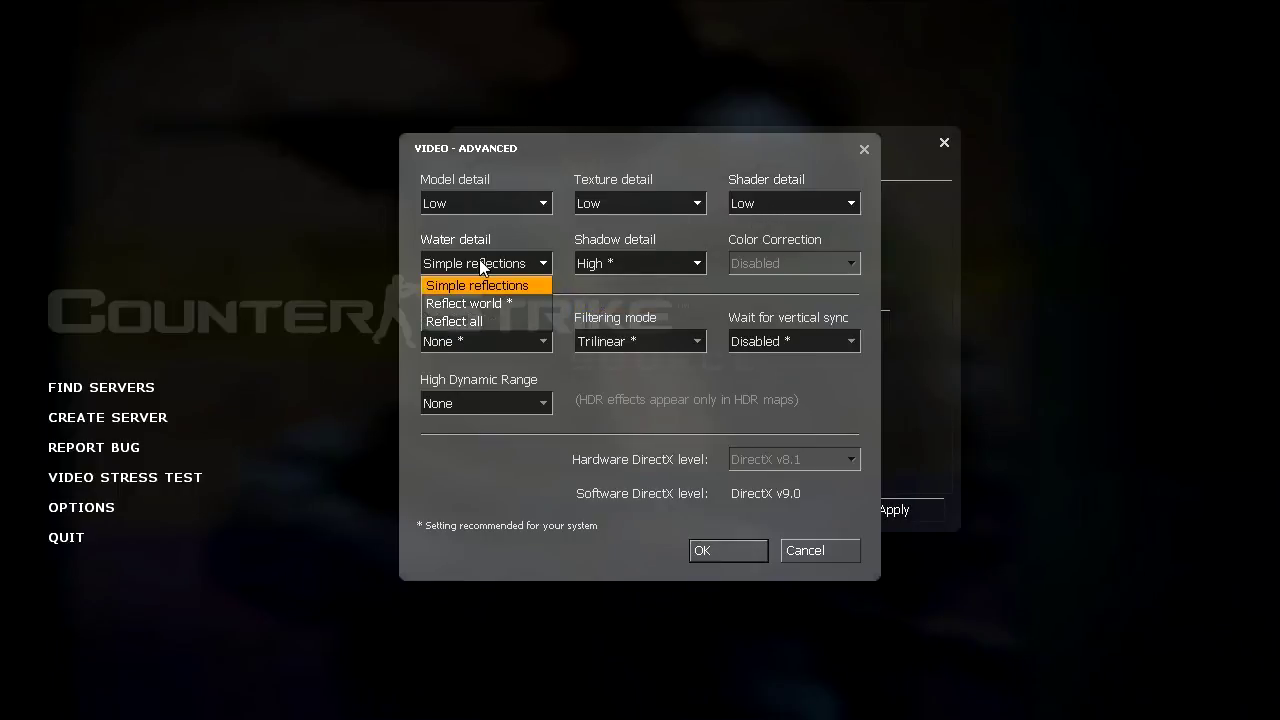
pyautogui.click(570, 190)
pyautogui.click(610, 262)
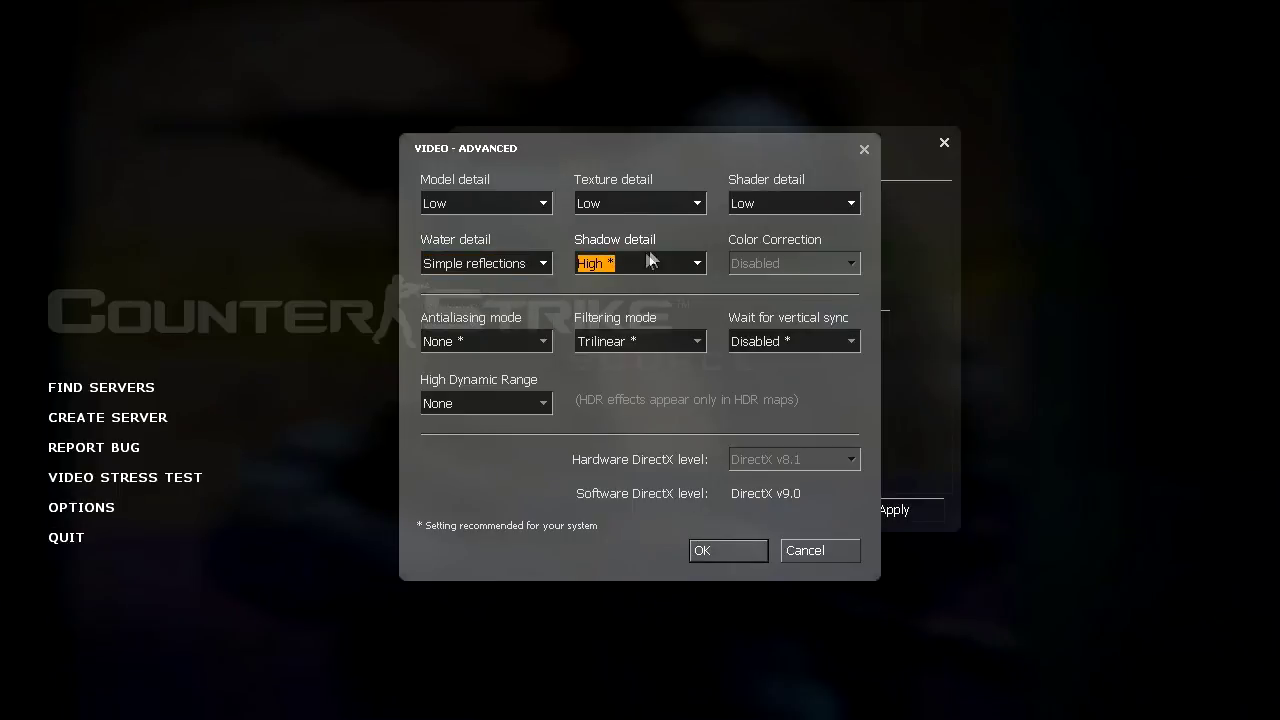
pyautogui.click(655, 260)
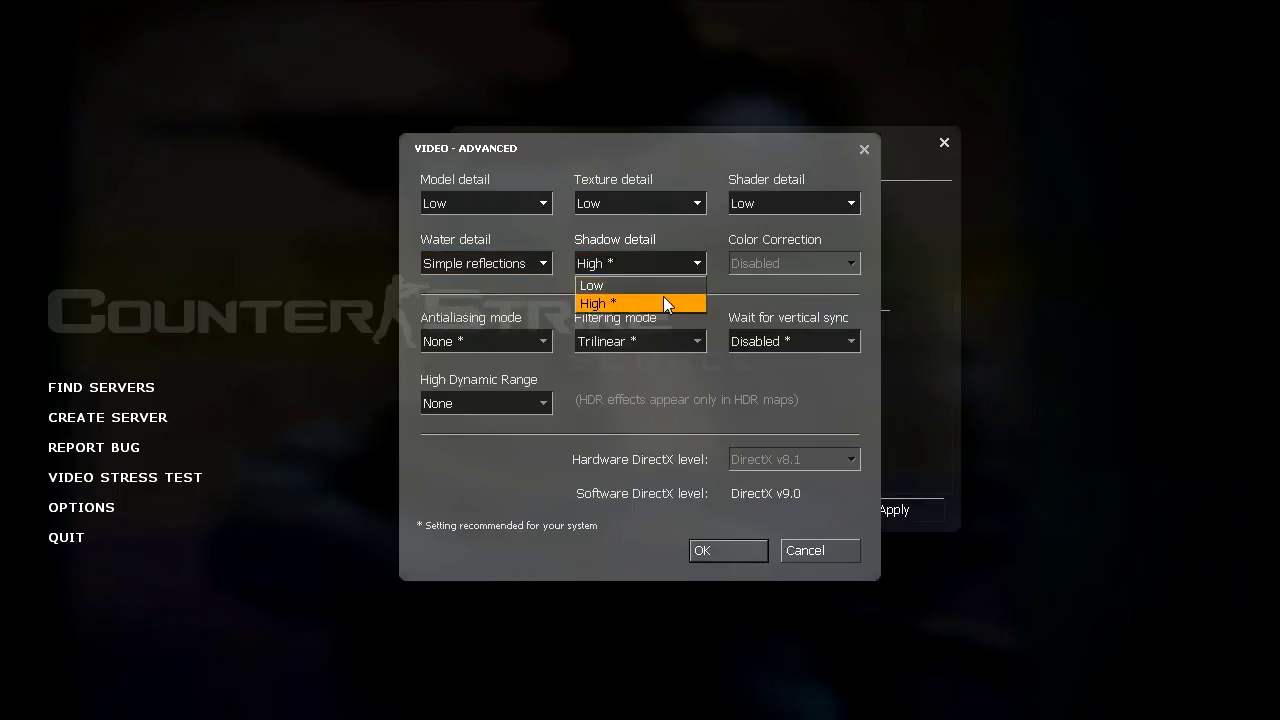
pyautogui.click(663, 298)
pyautogui.moveTo(691, 145); pyautogui.dragTo(701, 123)
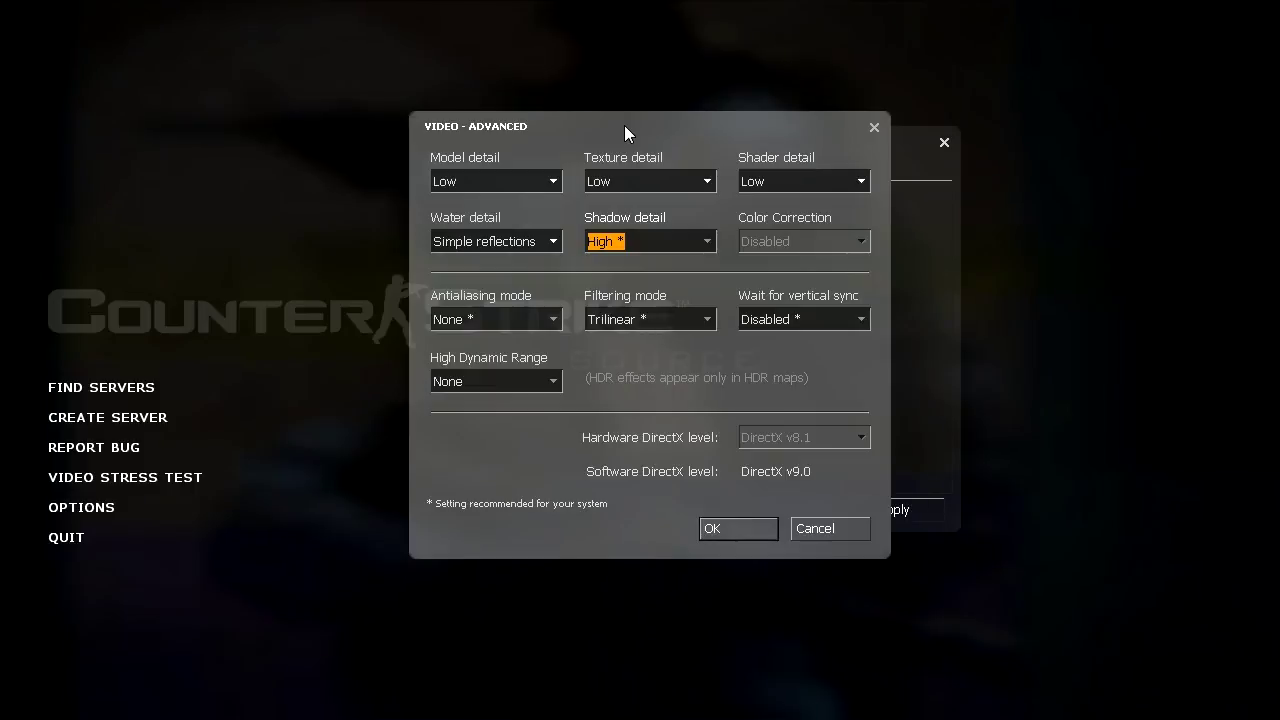
pyautogui.click(480, 317)
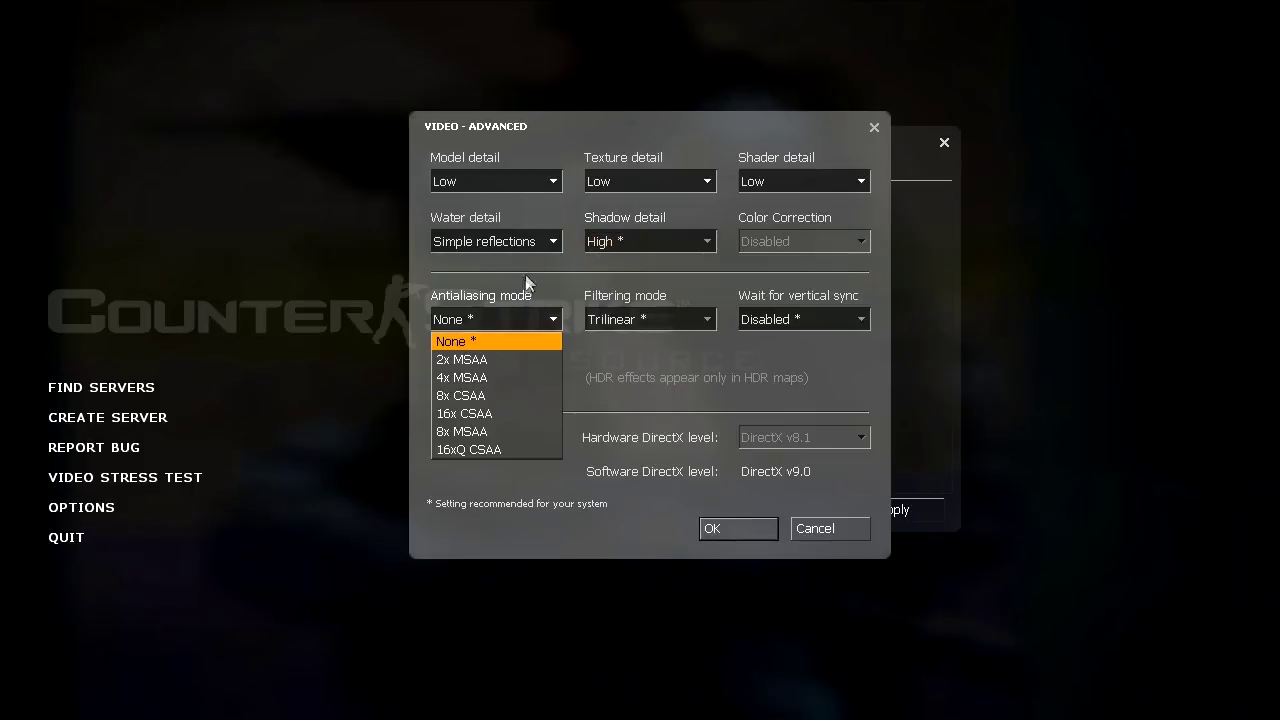
# - Leave antialiasing at None and texture filtering at Trilinear
pyautogui.click(530, 272)
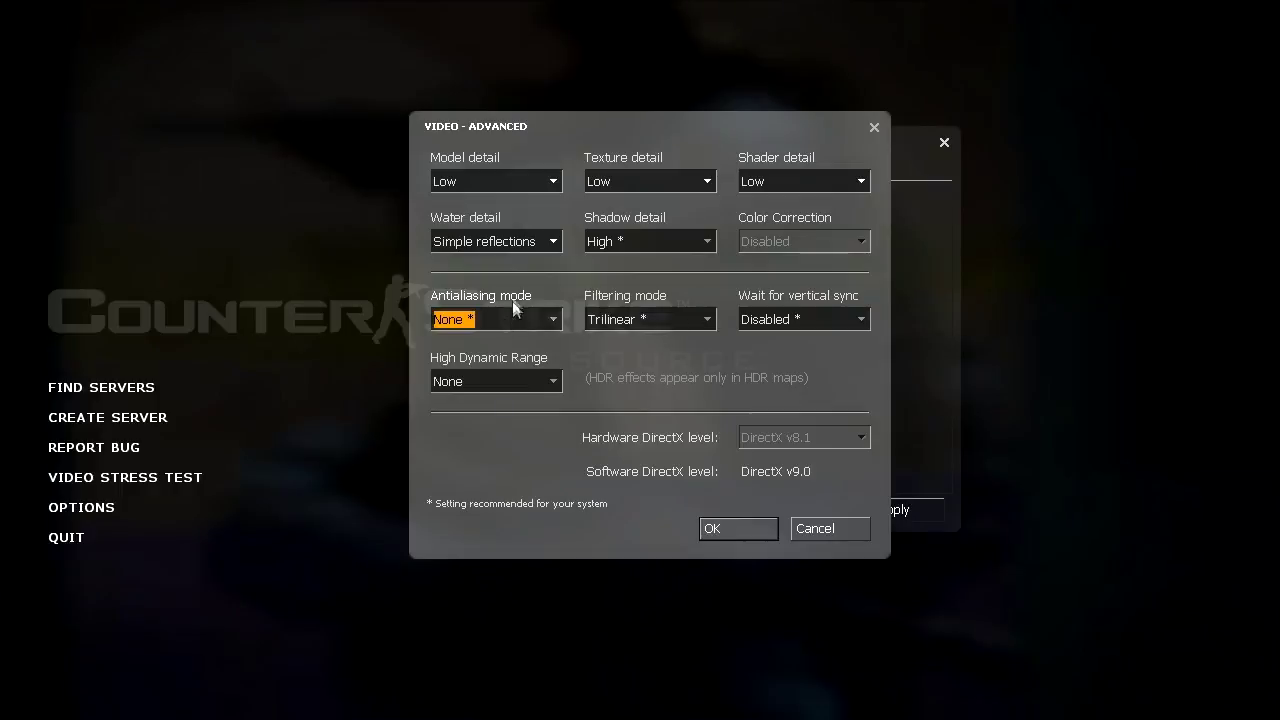
pyautogui.click(513, 319)
pyautogui.click(614, 364)
pyautogui.click(502, 324)
pyautogui.click(614, 398)
pyautogui.click(636, 317)
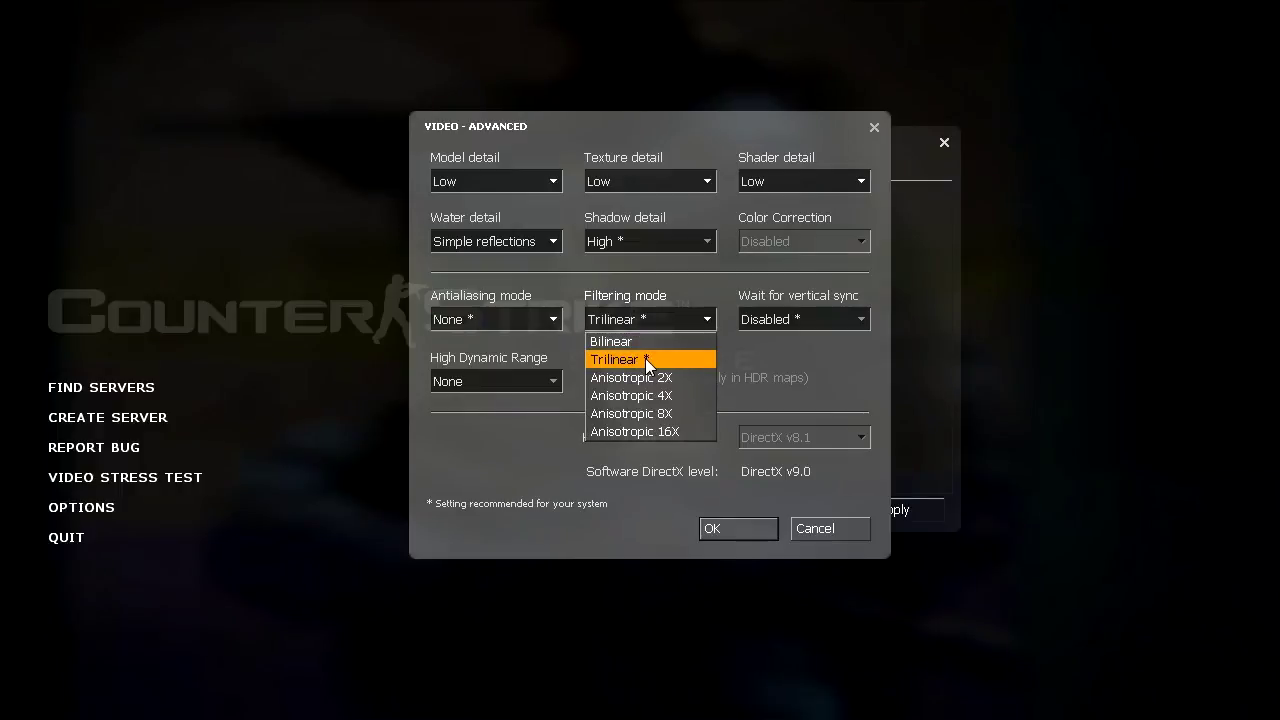
pyautogui.click(646, 360)
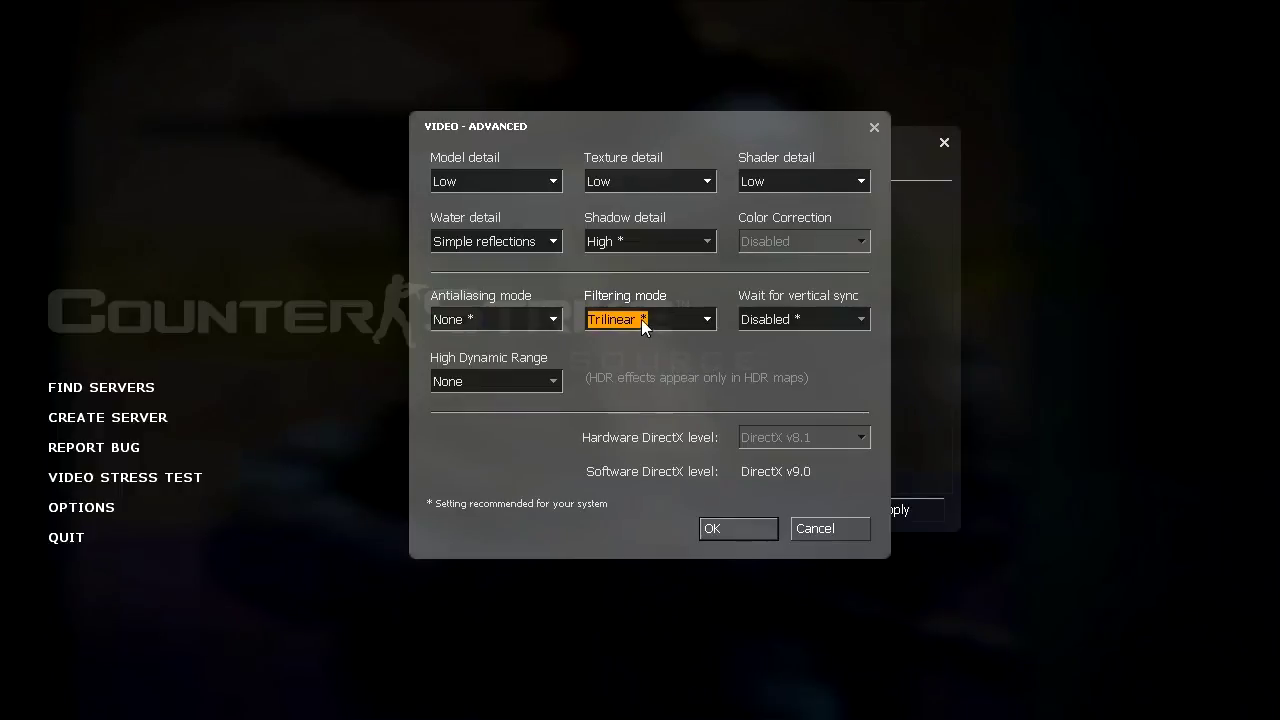
# - Leave vertical sync Disabled and HDR at None, then cancel the advanced video dialog
pyautogui.click(794, 318)
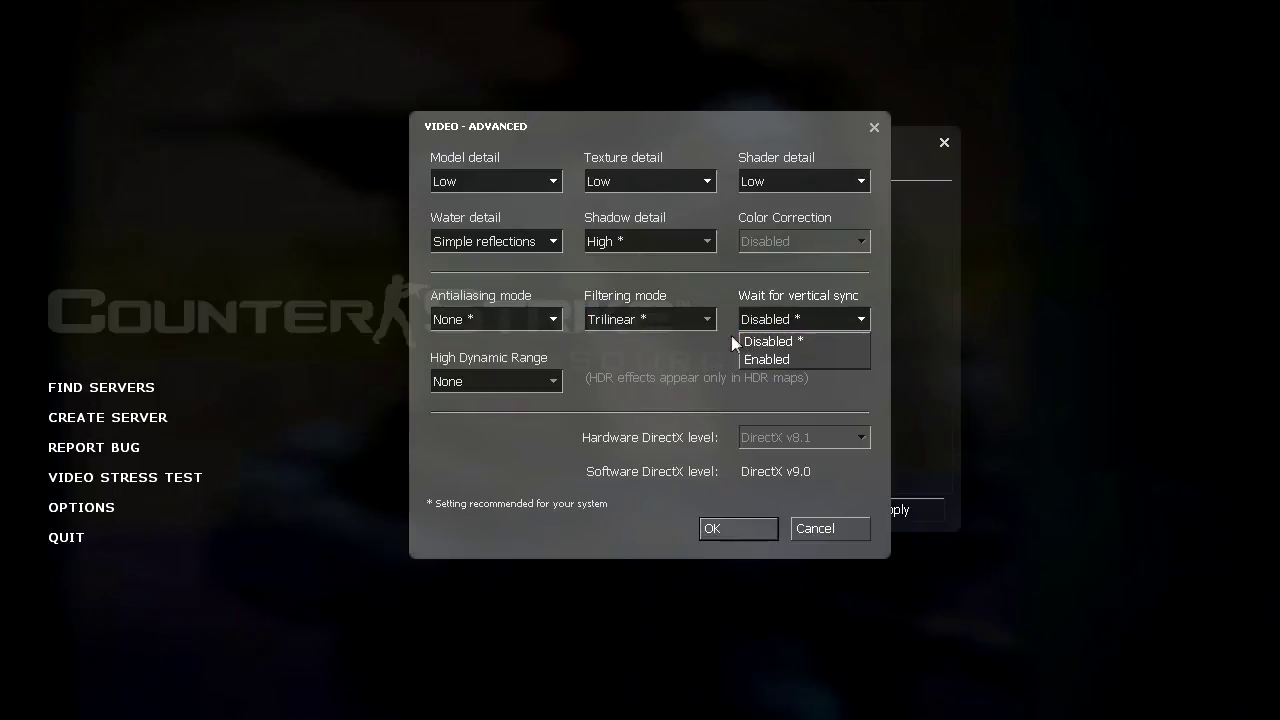
pyautogui.click(780, 321)
pyautogui.click(783, 318)
pyautogui.click(690, 374)
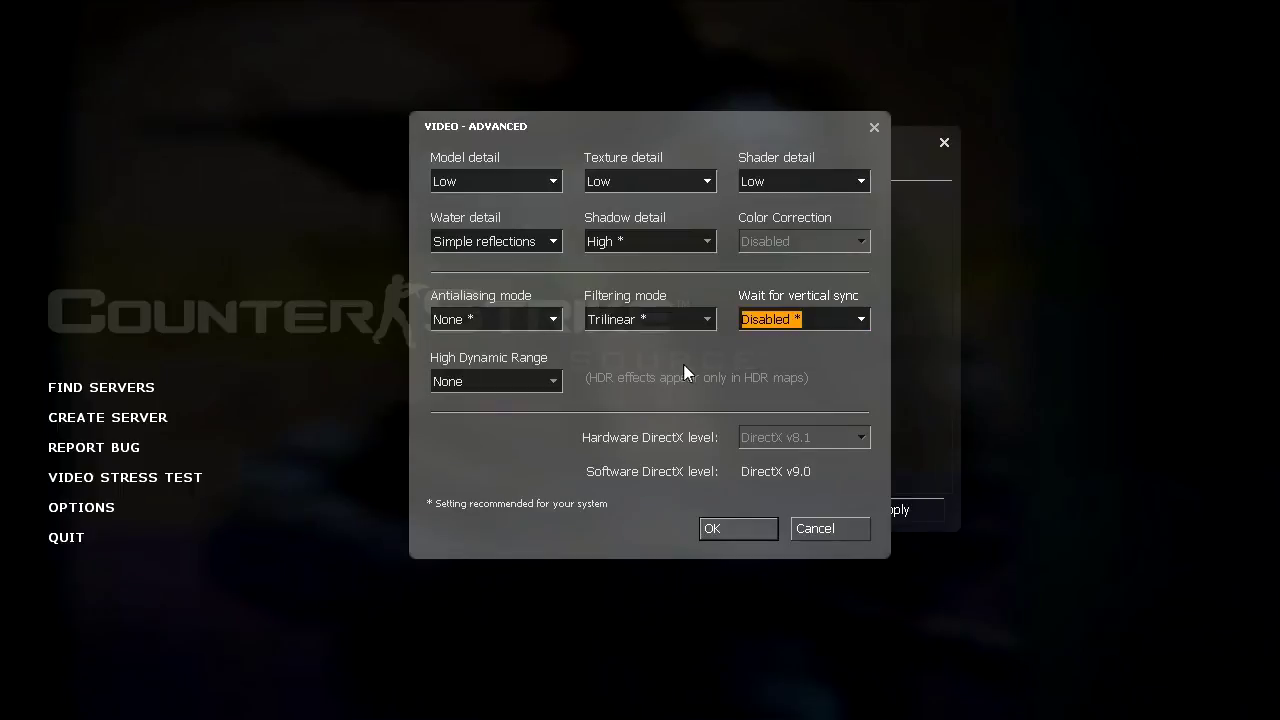
pyautogui.click(555, 376)
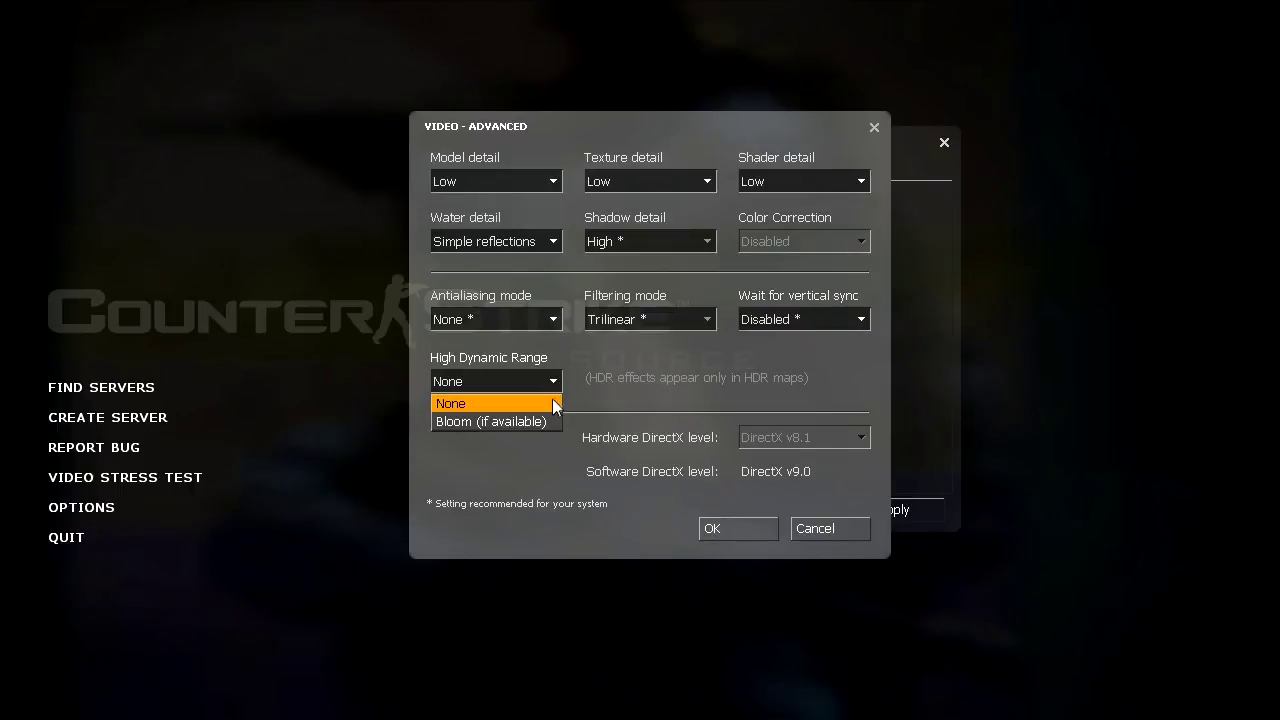
pyautogui.click(556, 402)
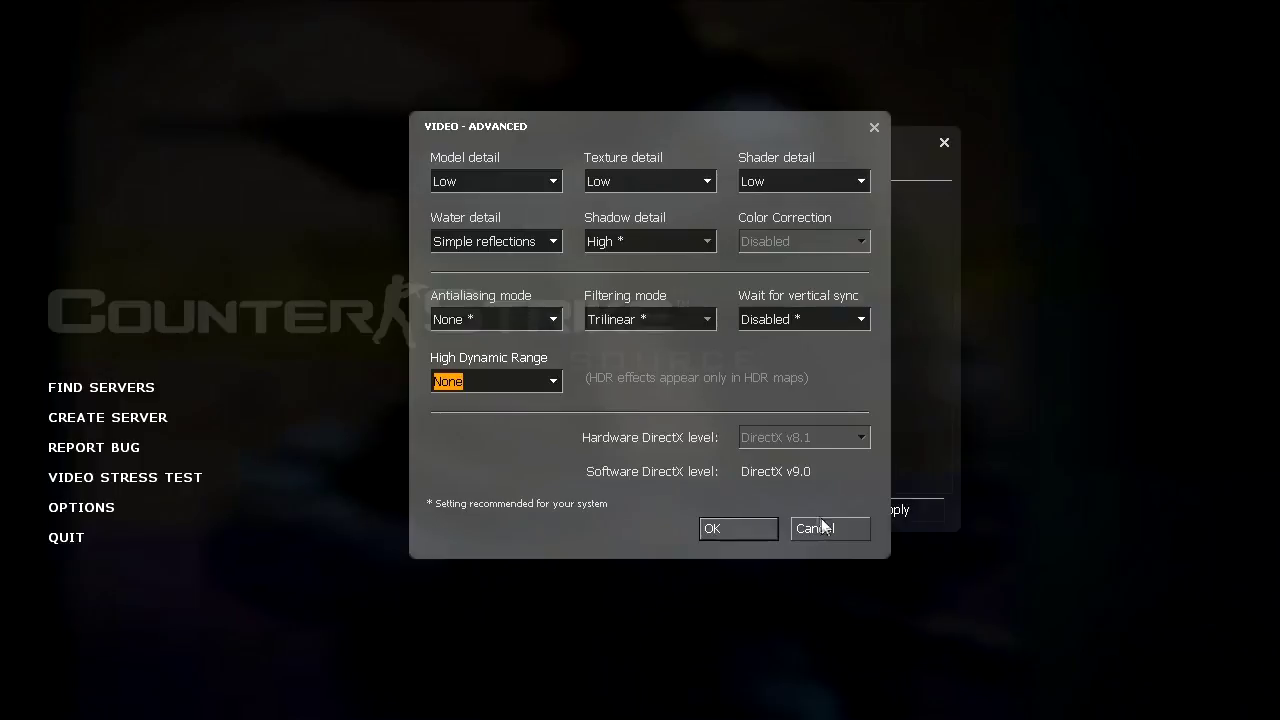
pyautogui.click(485, 390)
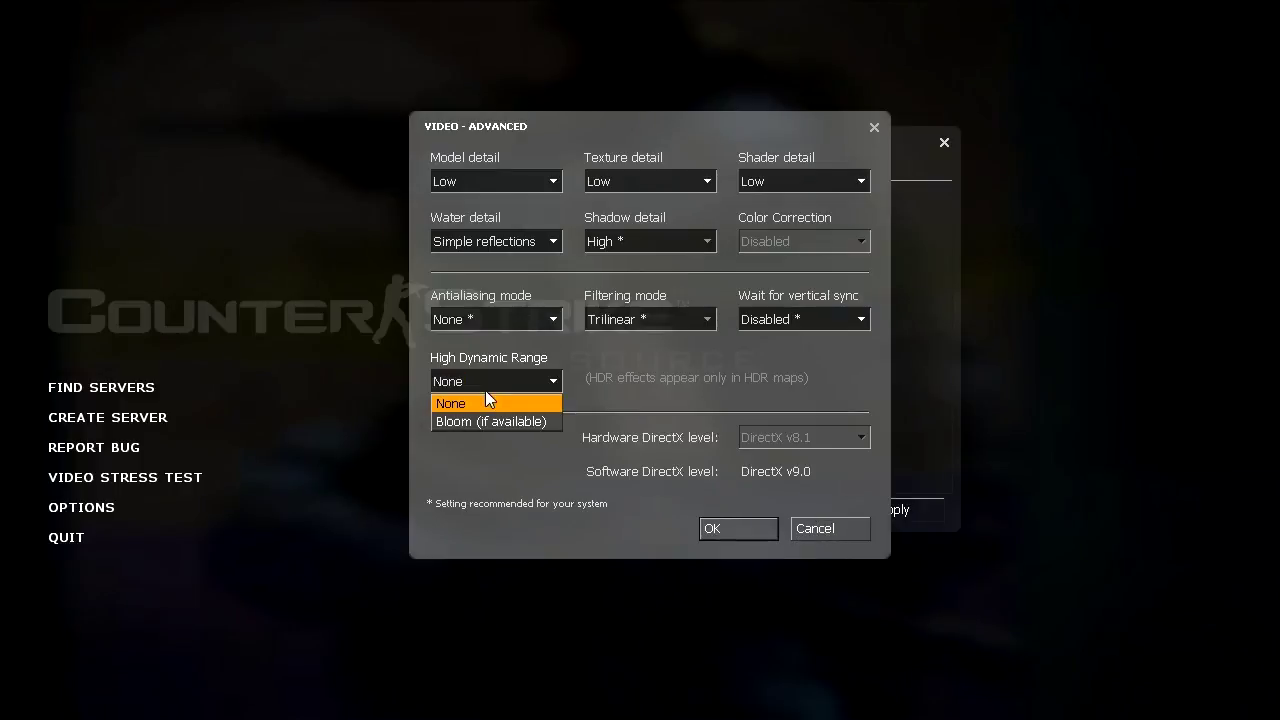
pyautogui.click(485, 392)
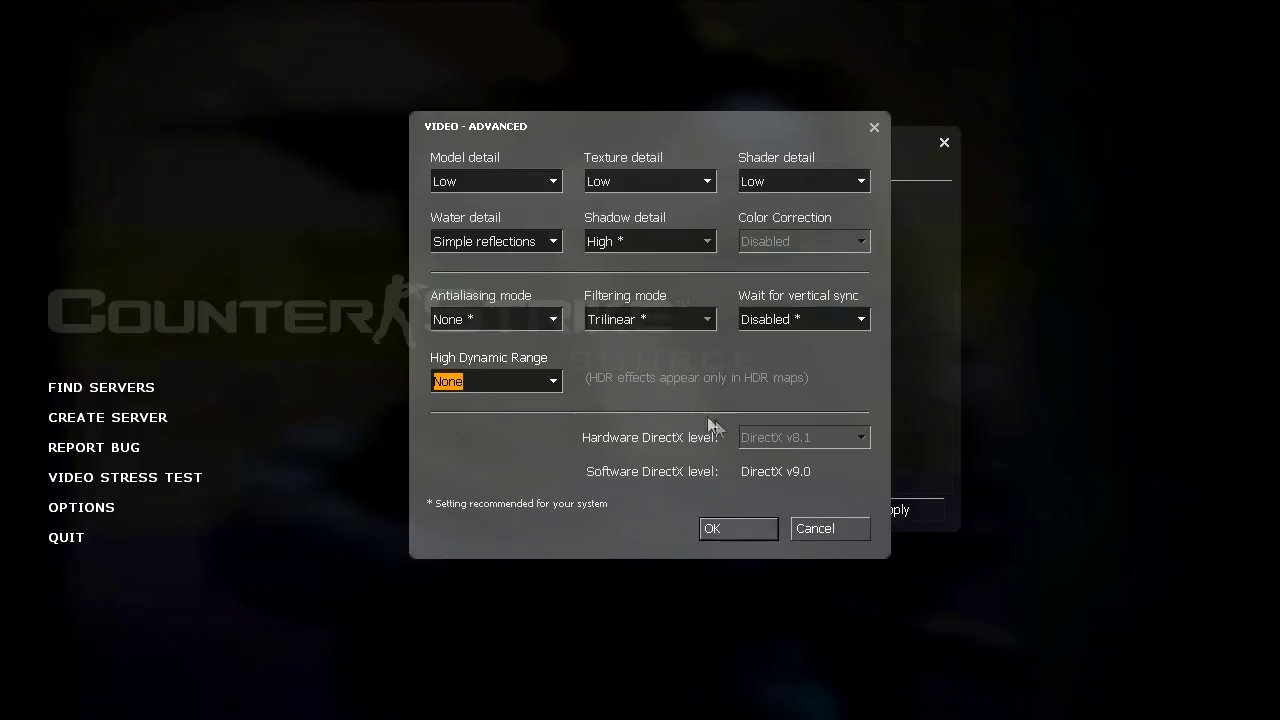
pyautogui.click(818, 530)
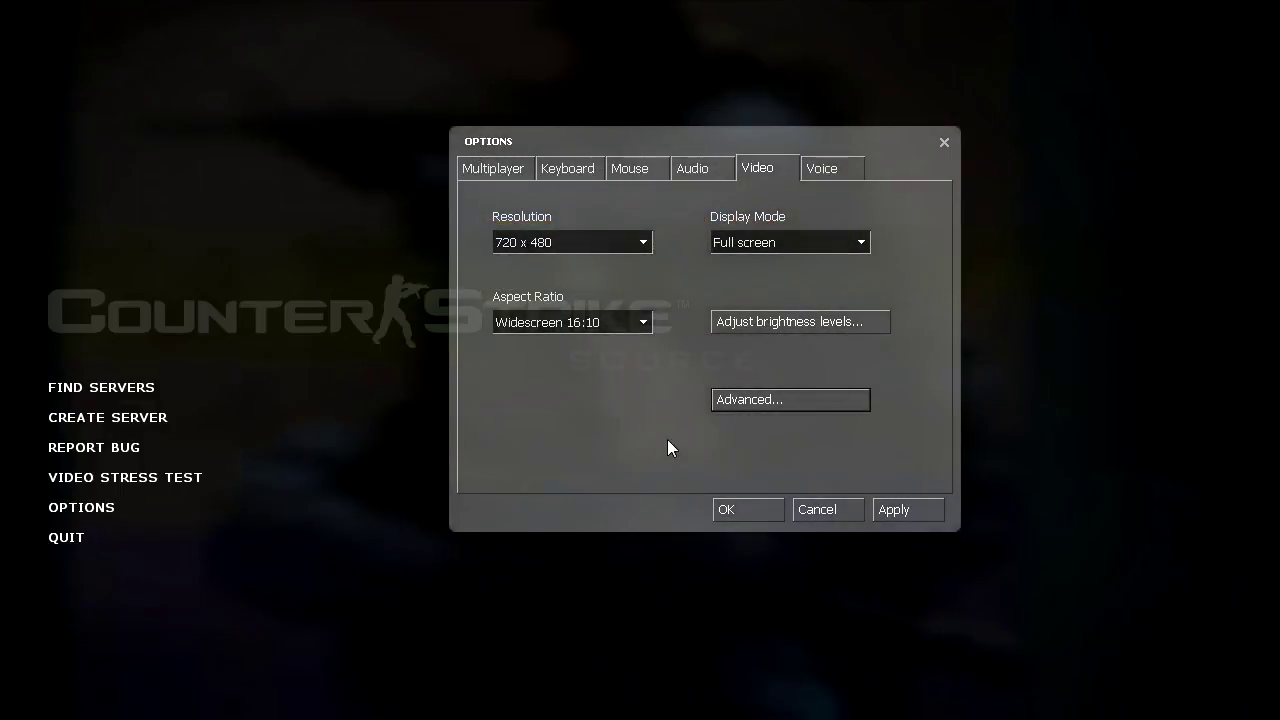
# - Show the Voice options: voice enabled, microphone gain boost on, volumes near maximum
pyautogui.click(832, 168)
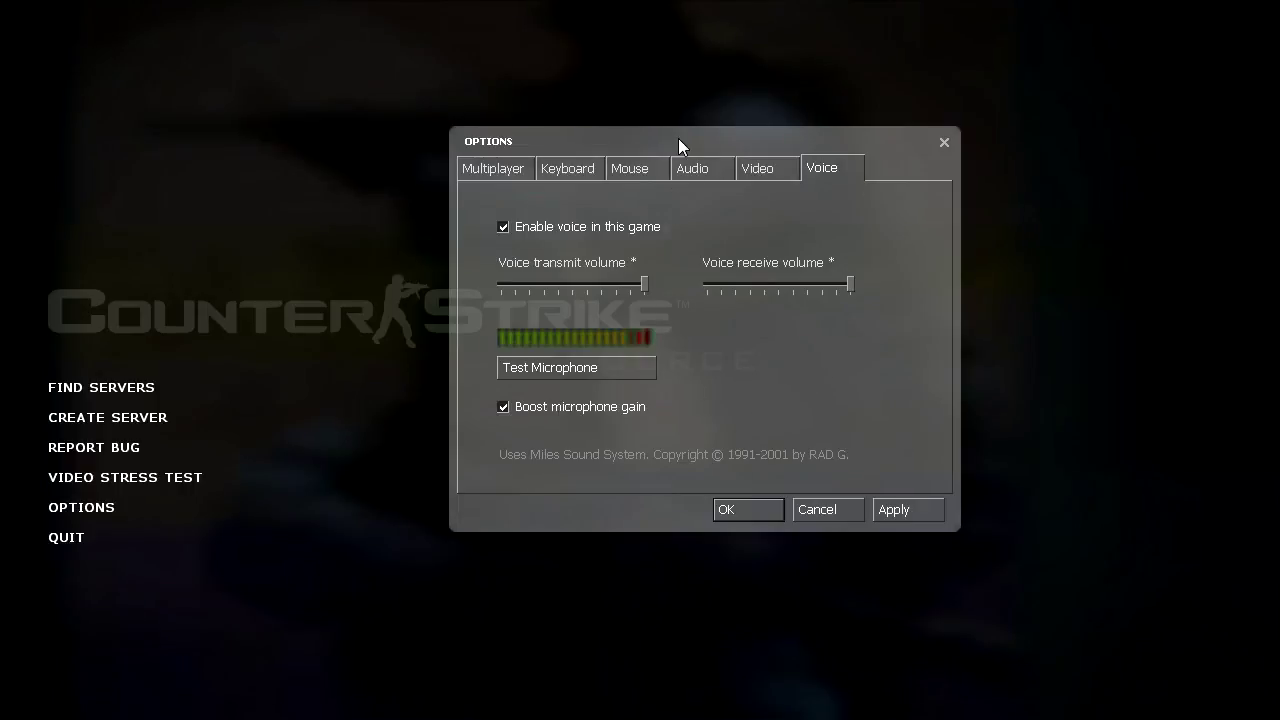
pyautogui.moveTo(678, 141); pyautogui.dragTo(651, 160)
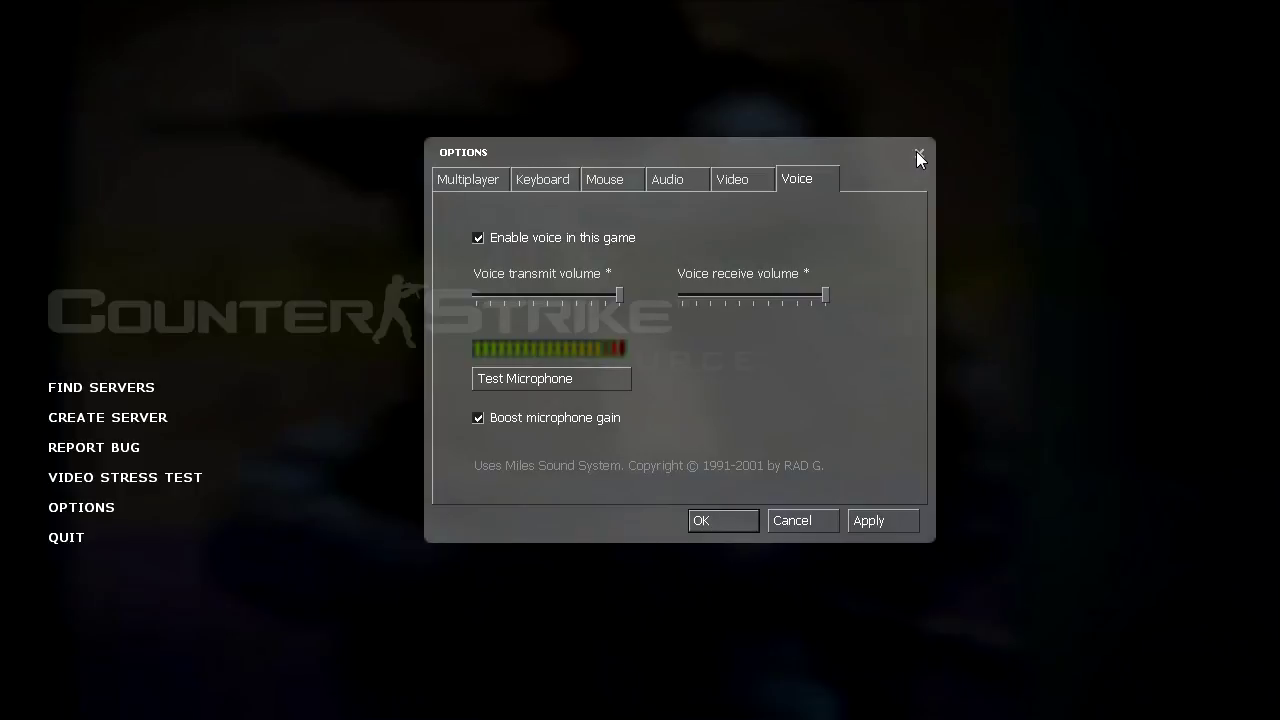